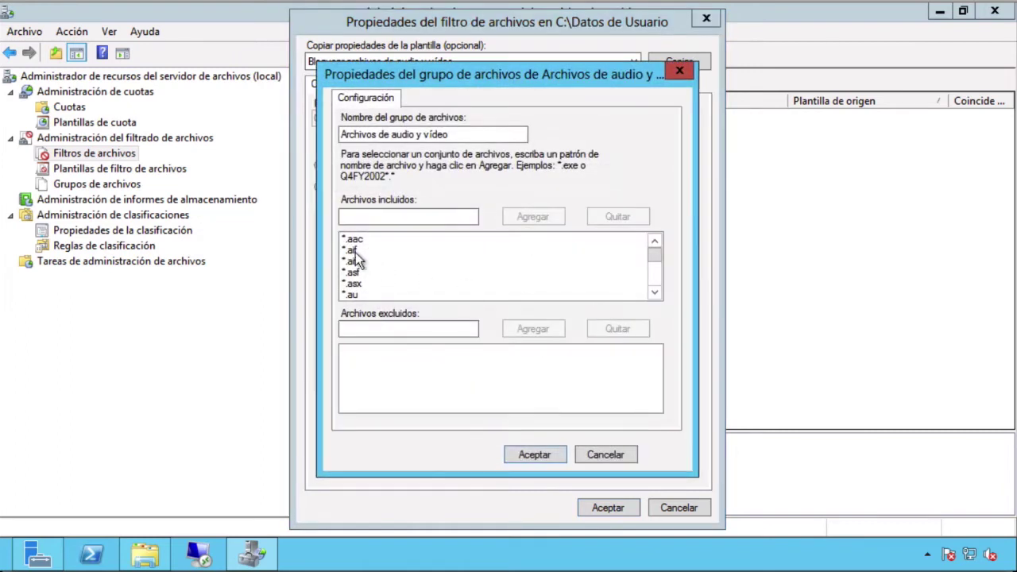
# Examine the file patterns included in the Archivos de audio y vídeo group.
pyautogui.click(354, 252)
pyautogui.press('Down')
pyautogui.press('Down')
pyautogui.press('Down')
pyautogui.press('Down')
pyautogui.press('Down')
pyautogui.press('Down')
pyautogui.press('Down')
pyautogui.press('Down')
pyautogui.press('Down')
pyautogui.press('Down')
pyautogui.press('Down')
pyautogui.press('Down')
pyautogui.press('Down')
pyautogui.press('Down')
pyautogui.press('Down')
pyautogui.press('Down')
pyautogui.press('Down')
pyautogui.press('Down')
pyautogui.press('Down')
pyautogui.press('Down')
pyautogui.press('Down')
pyautogui.press('Down')
pyautogui.press('Down')
pyautogui.press('Down')
# Add the pattern *.mp9 to the included files of the Archivos de audio y vídeo group and save the group.
pyautogui.click(412, 218)
pyautogui.click(413, 219)
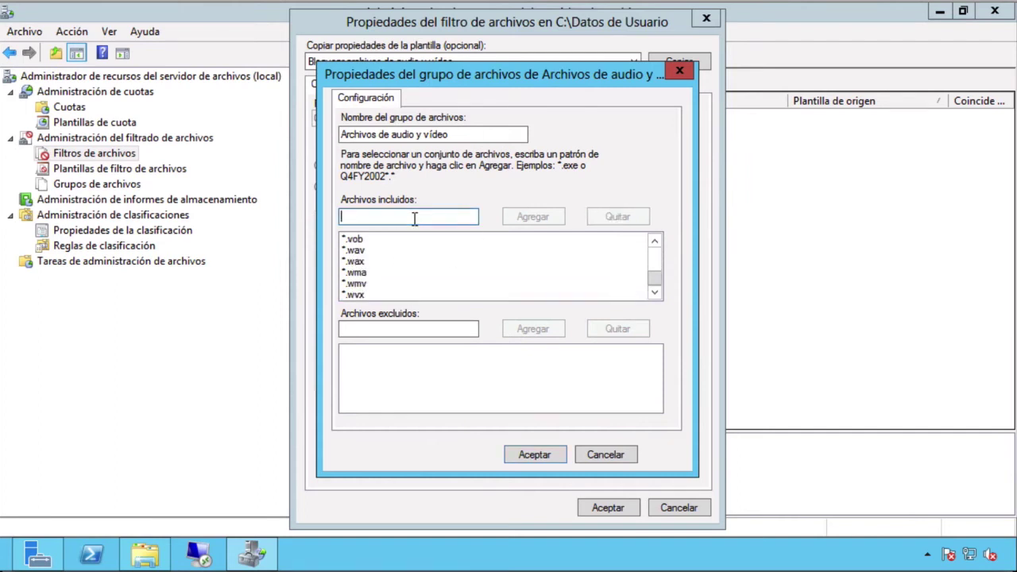
pyautogui.write('*')
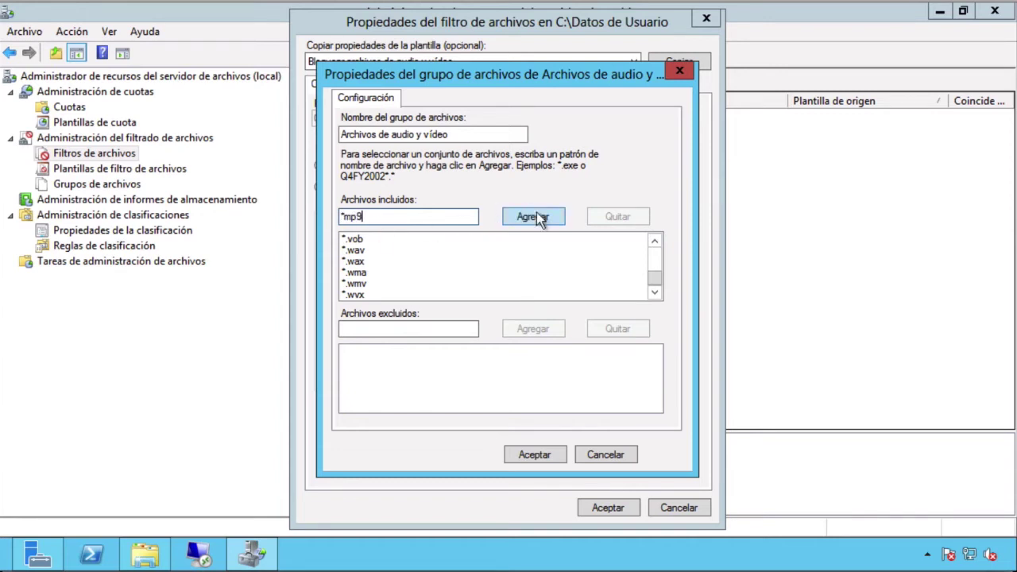
pyautogui.click(344, 217)
pyautogui.write('.')
pyautogui.click(524, 218)
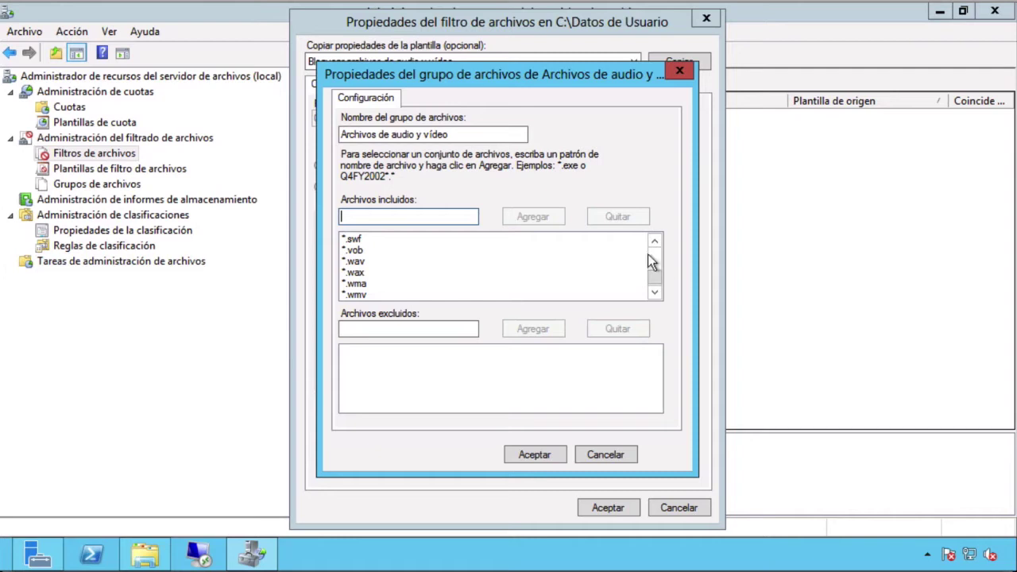
pyautogui.click(543, 458)
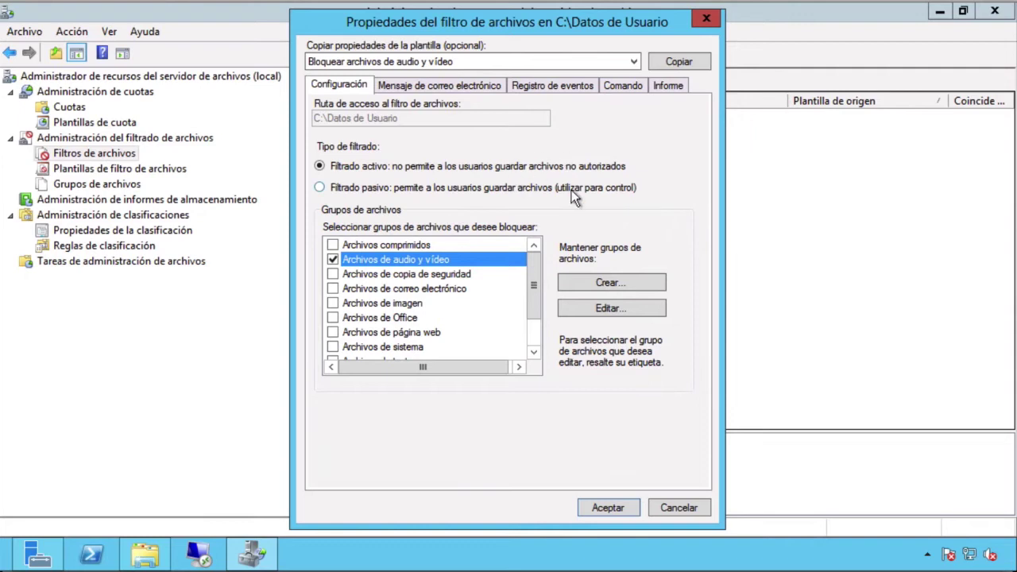
# Review the e-mail notification options and enable sending a warning to the event log for the file filter.
pyautogui.click(423, 87)
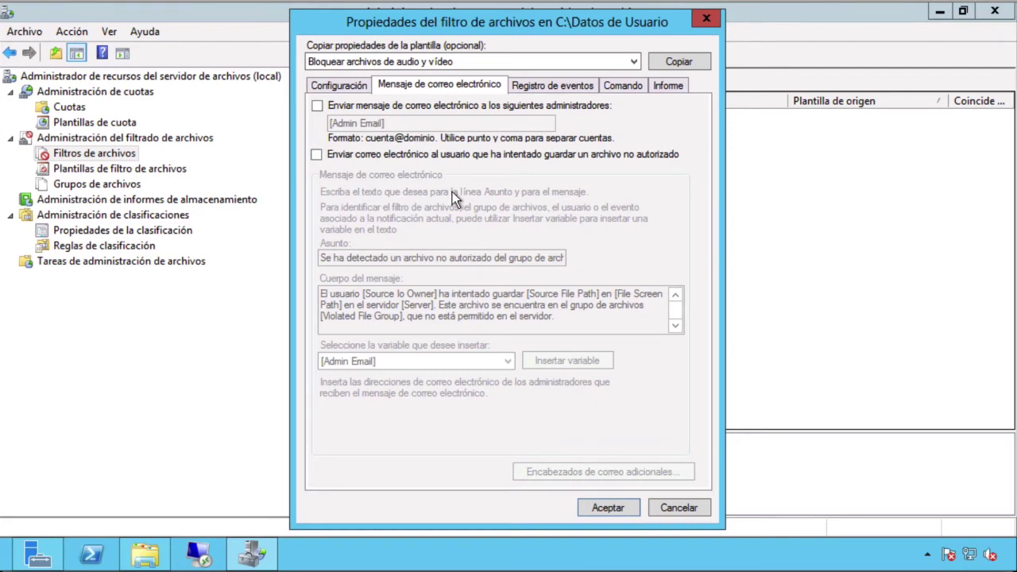
pyautogui.click(554, 88)
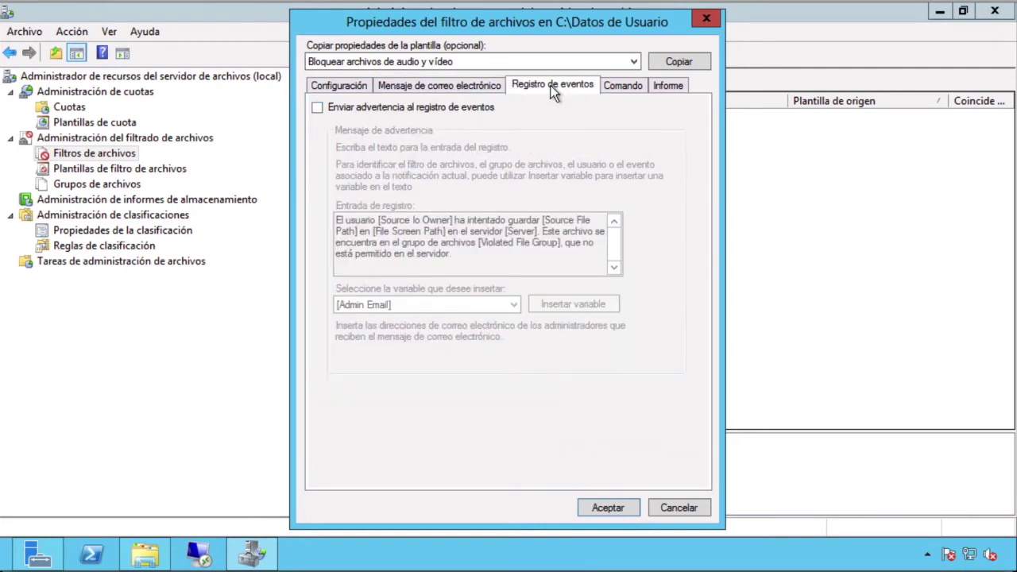
pyautogui.click(391, 110)
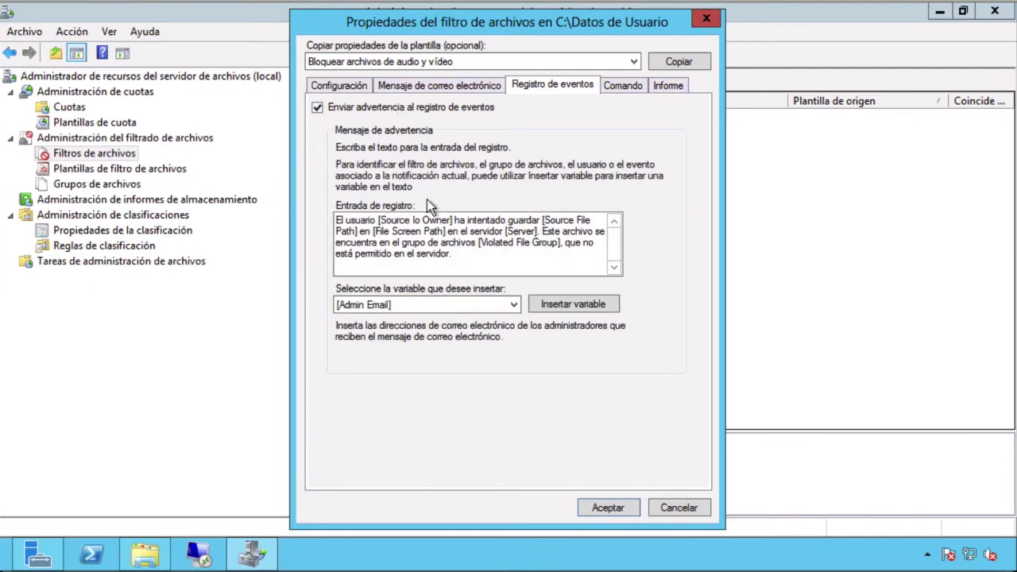
# Enable report generation for large files and files by property, owner and file group, and accept the filter's custom properties.
pyautogui.click(621, 88)
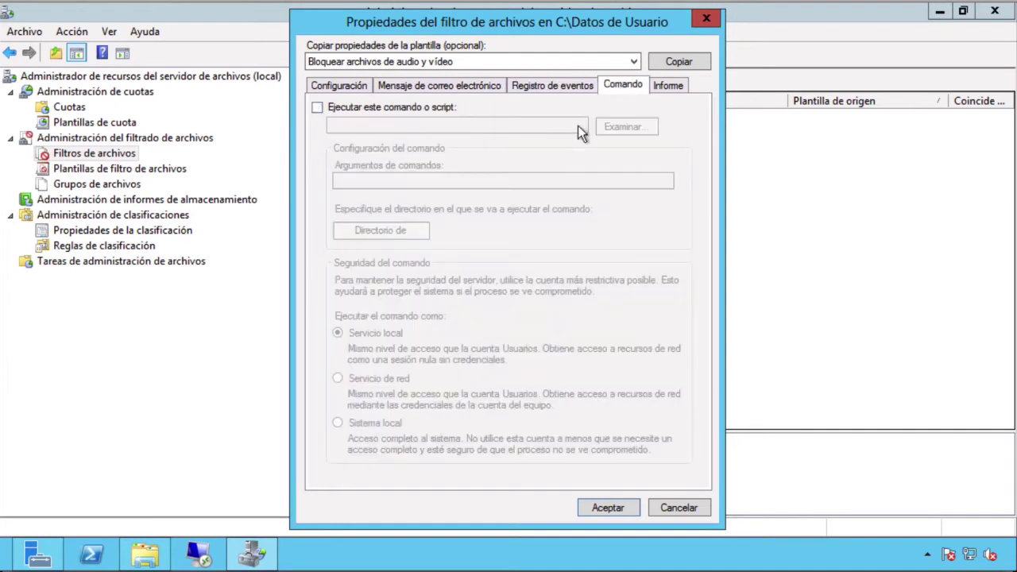
pyautogui.click(665, 89)
pyautogui.click(318, 109)
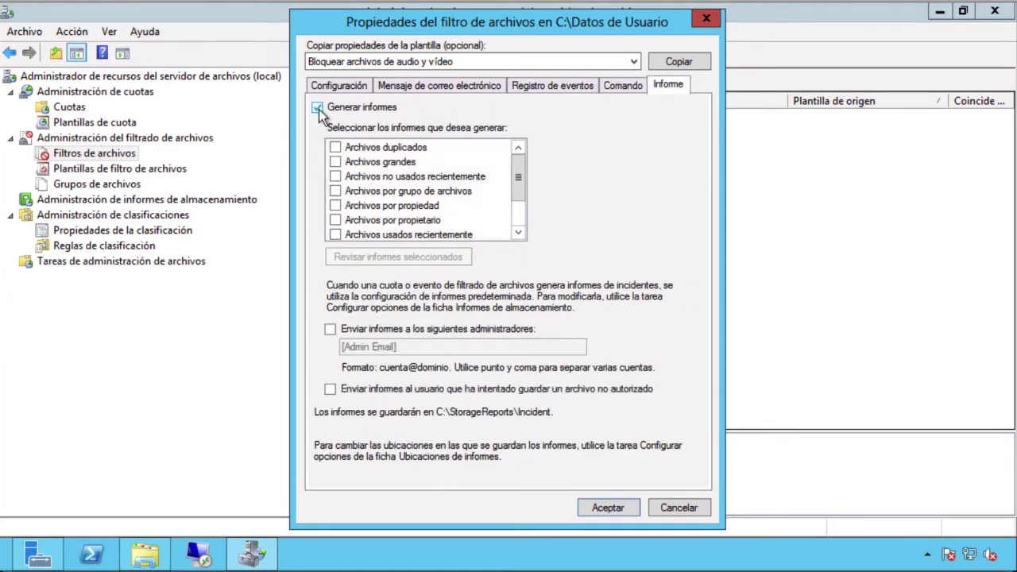
pyautogui.click(334, 163)
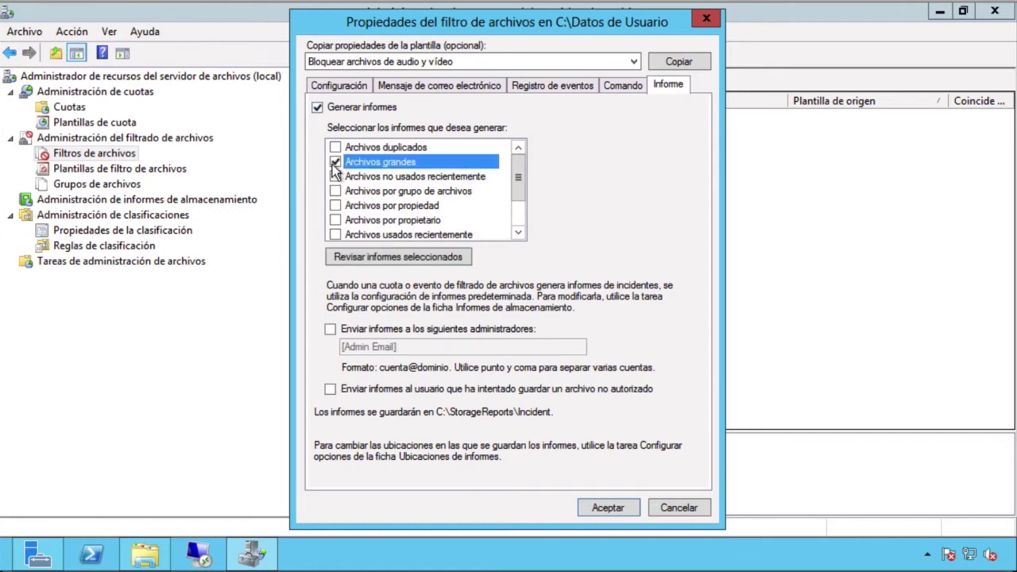
pyautogui.click(336, 206)
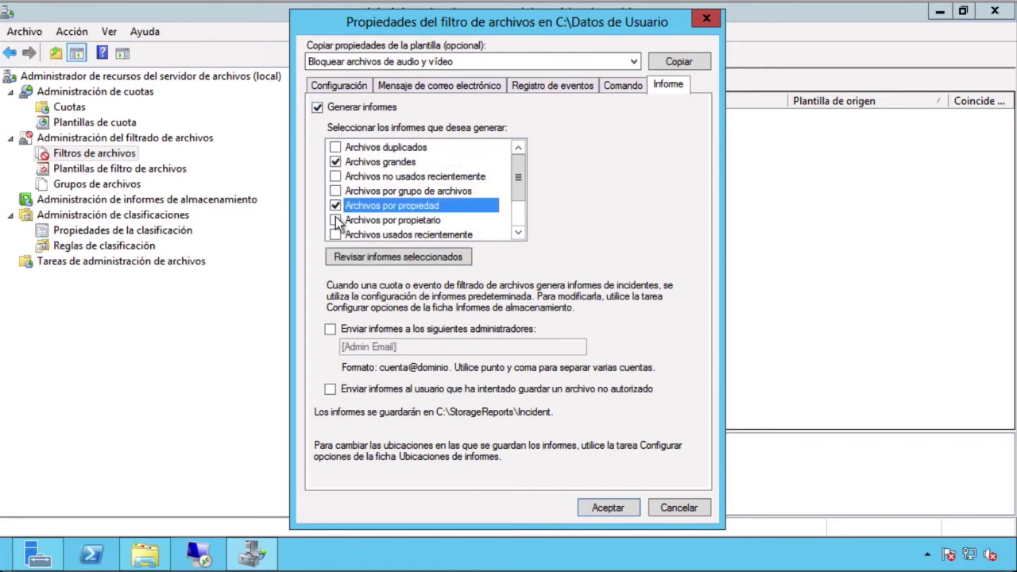
pyautogui.click(335, 220)
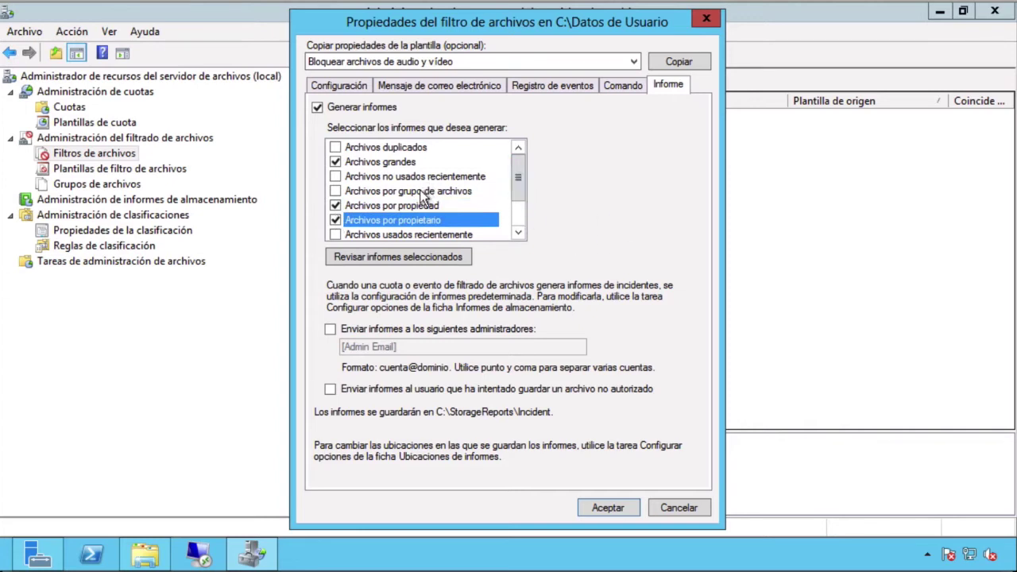
pyautogui.click(335, 192)
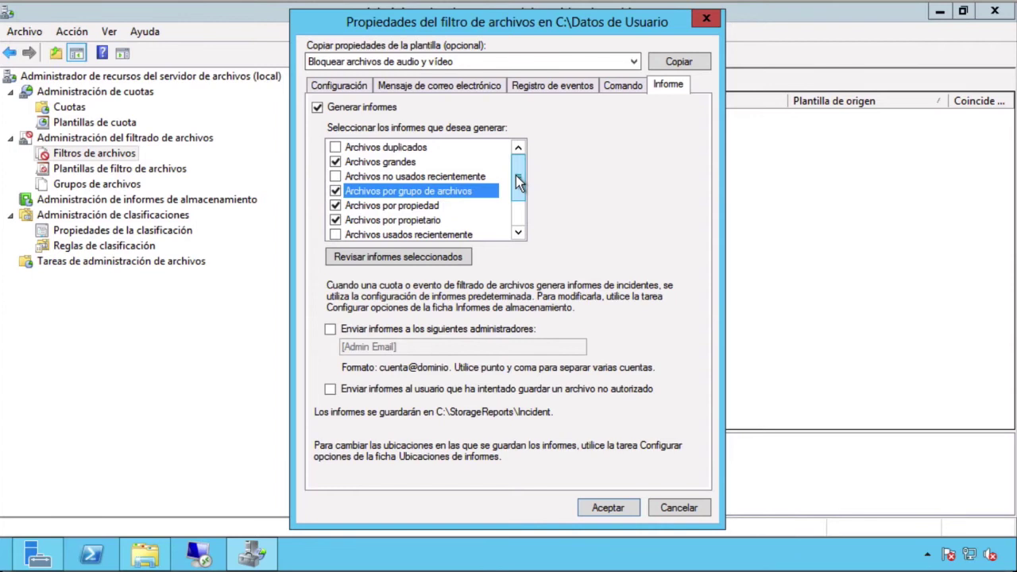
pyautogui.scroll(-1, 516, 176)
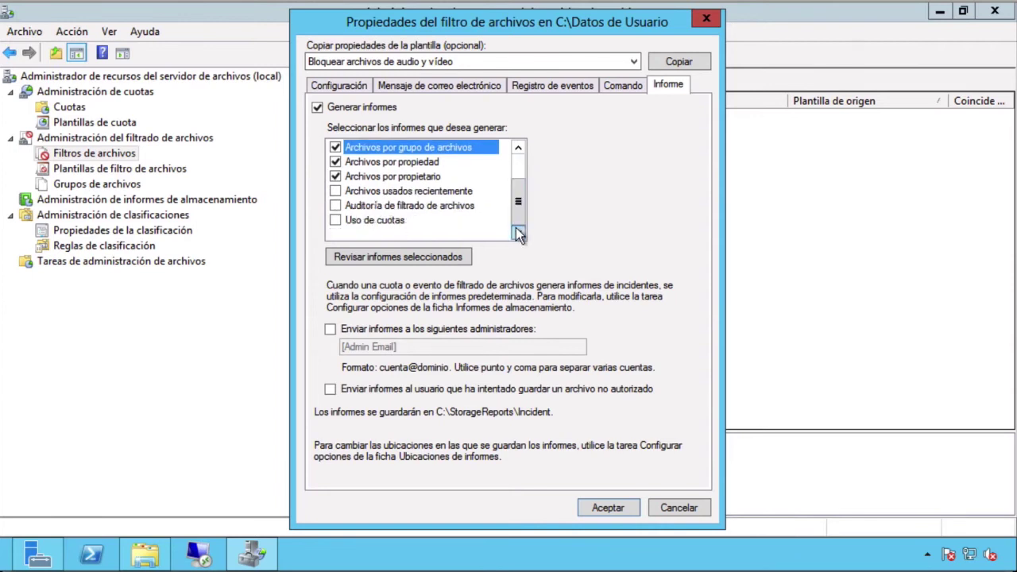
pyautogui.click(616, 509)
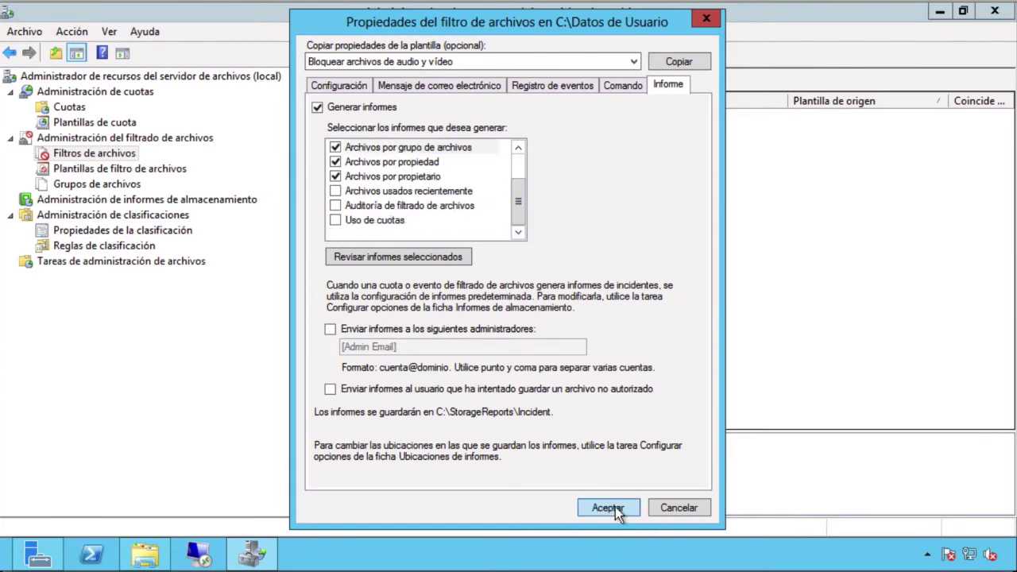
pyautogui.click(361, 88)
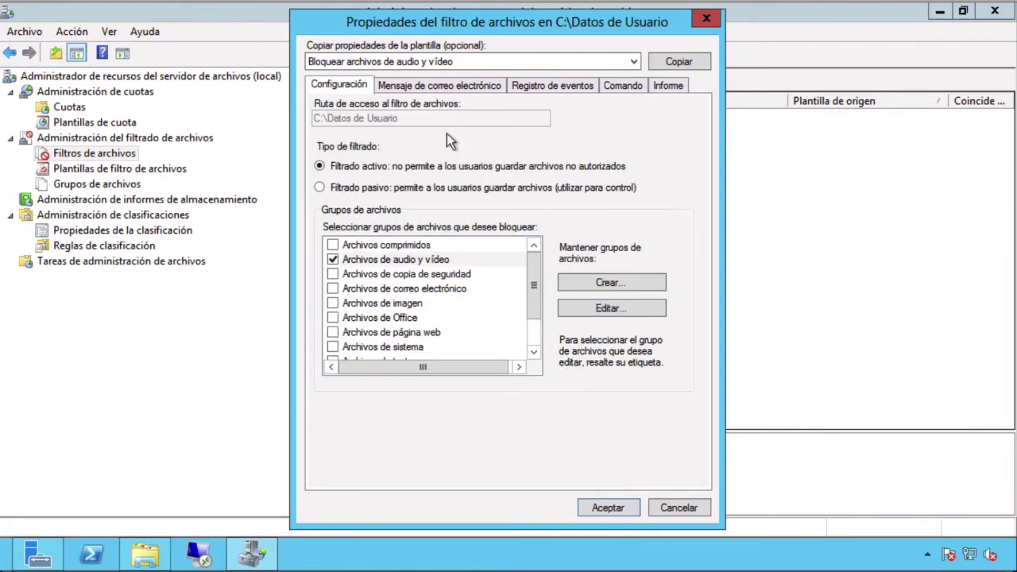
pyautogui.click(606, 508)
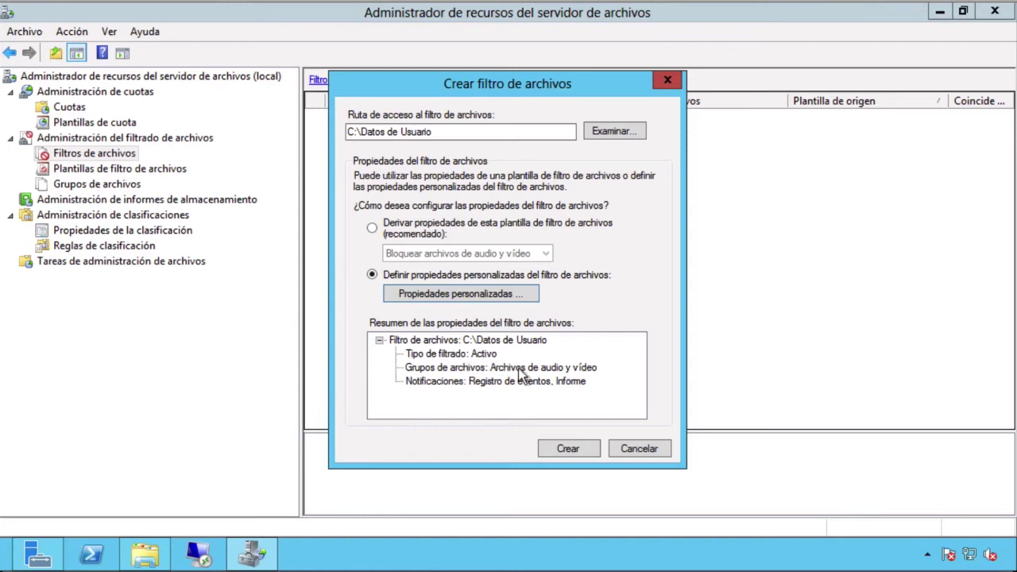
# Create the file filter for C:\Datos de Usuario, saving the custom filter without creating a template.
pyautogui.click(546, 371)
pyautogui.click(568, 383)
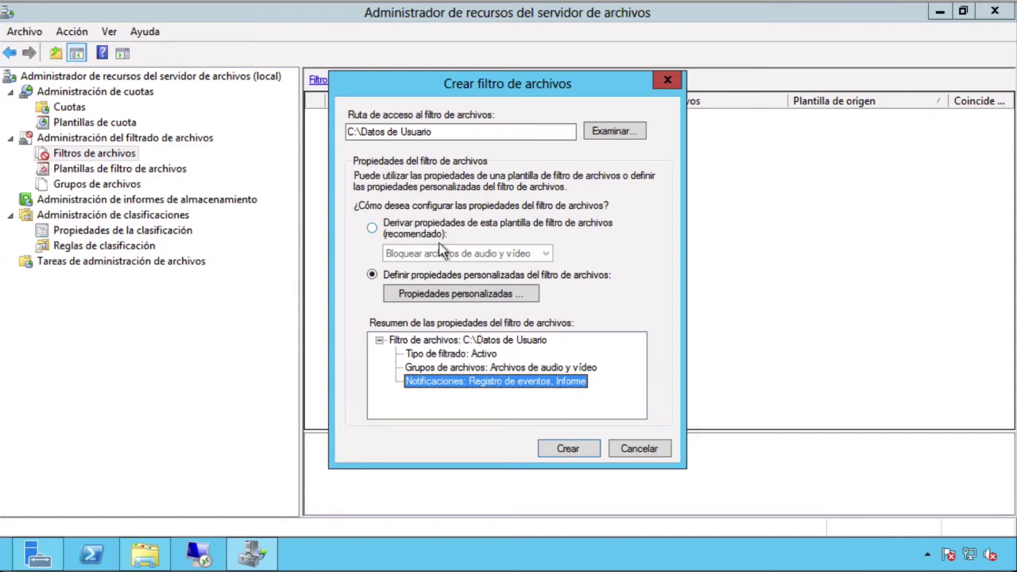
pyautogui.click(567, 450)
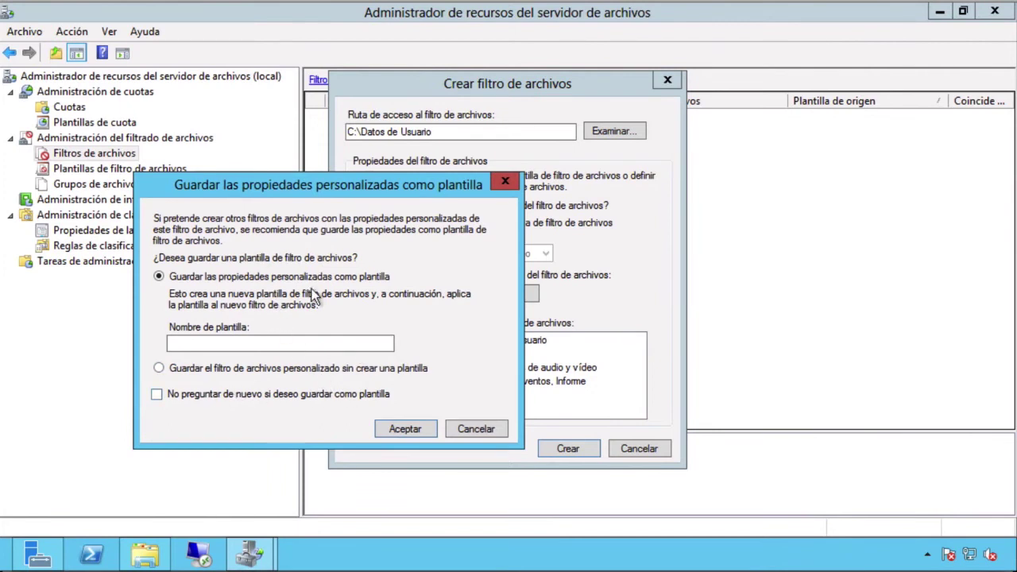
pyautogui.click(214, 369)
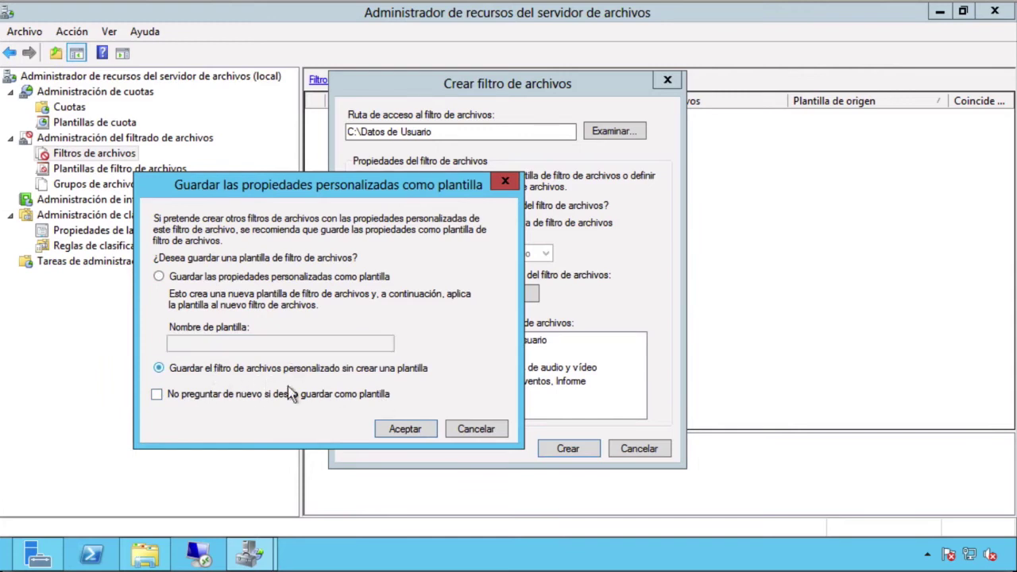
pyautogui.click(415, 425)
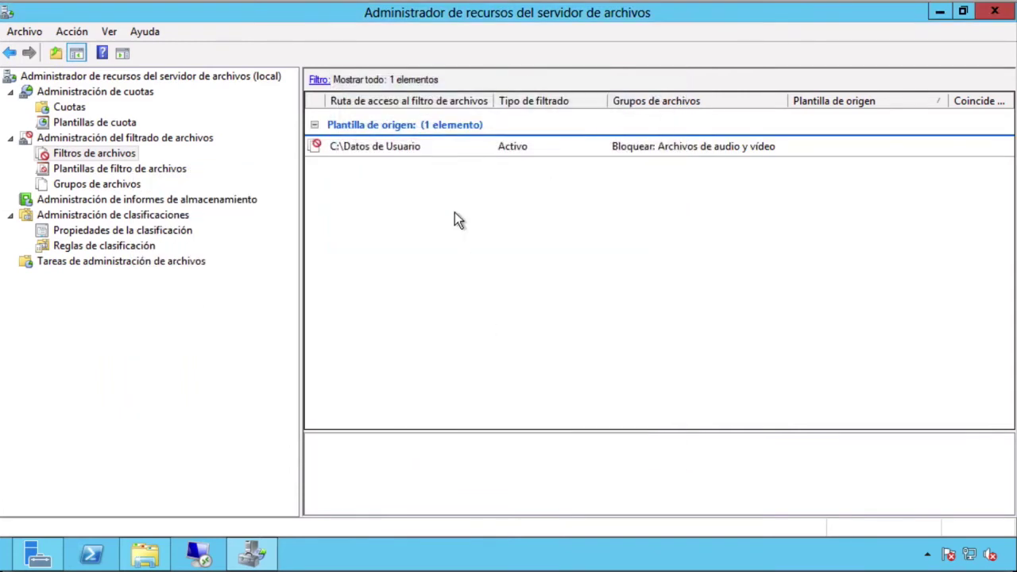
# Review the C:\Datos de Usuario filter's details and the options for creating a file filter exception, without creating one.
pyautogui.click(389, 149)
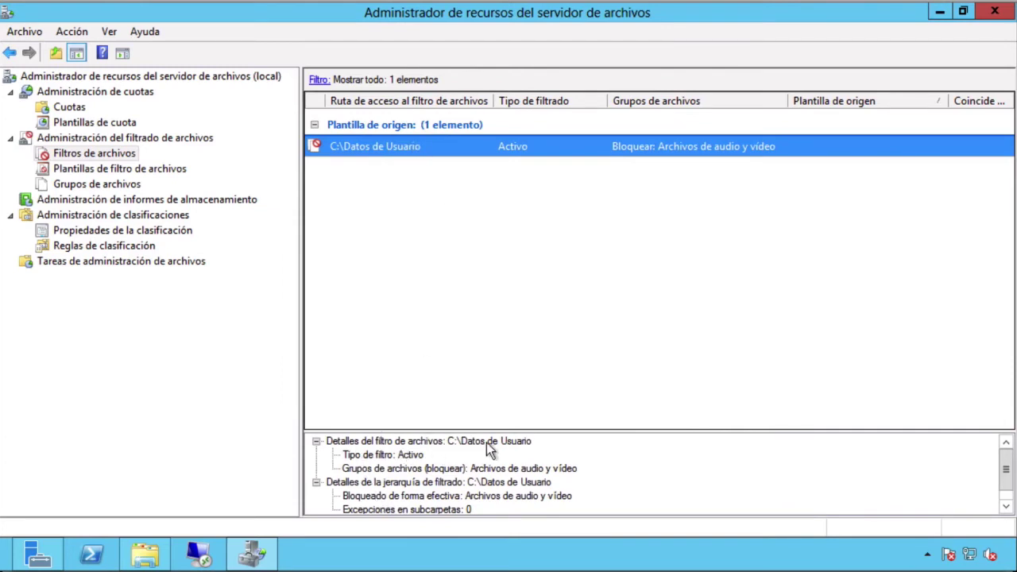
pyautogui.rightClick(357, 162)
pyautogui.click(413, 195)
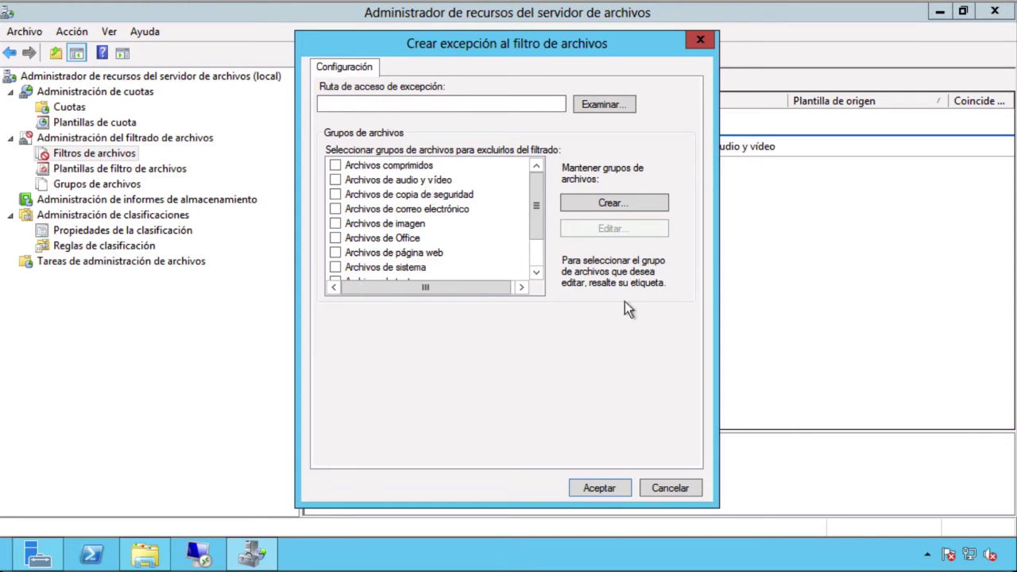
pyautogui.click(670, 488)
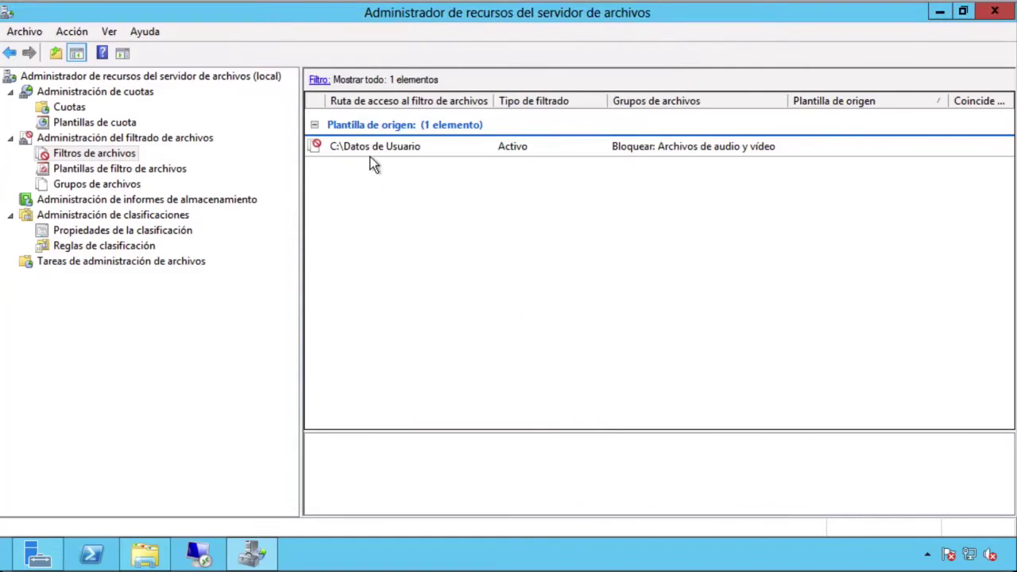
pyautogui.click(375, 148)
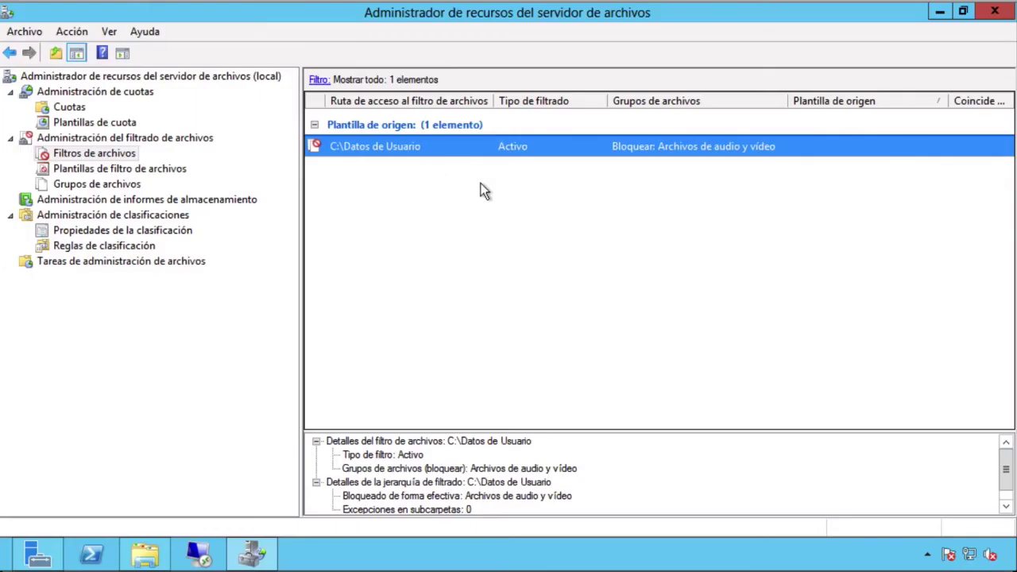
# Review the options for creating a file filter from the Bloquear archivos de imagen template, without creating it.
pyautogui.click(87, 170)
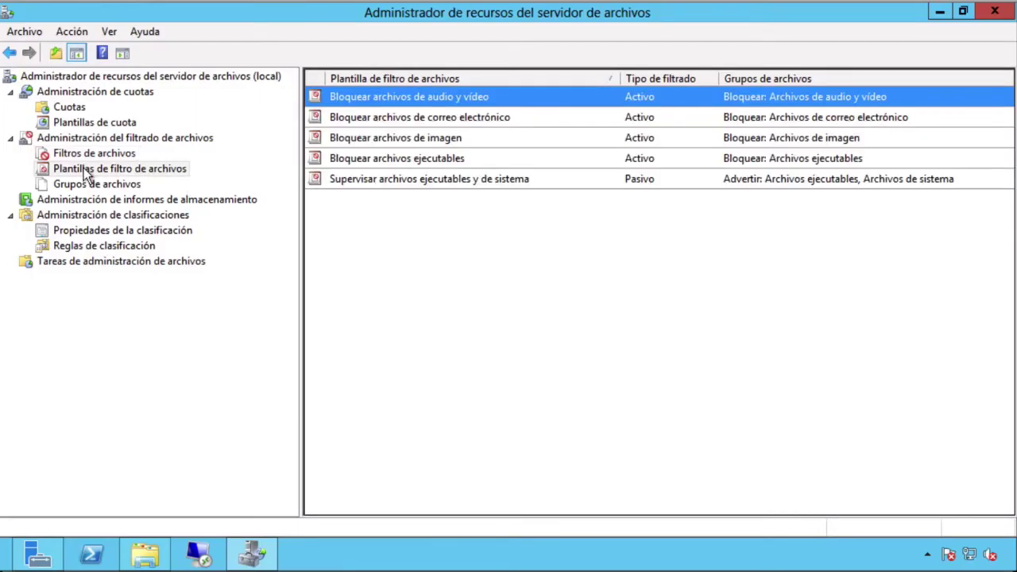
pyautogui.rightClick(386, 138)
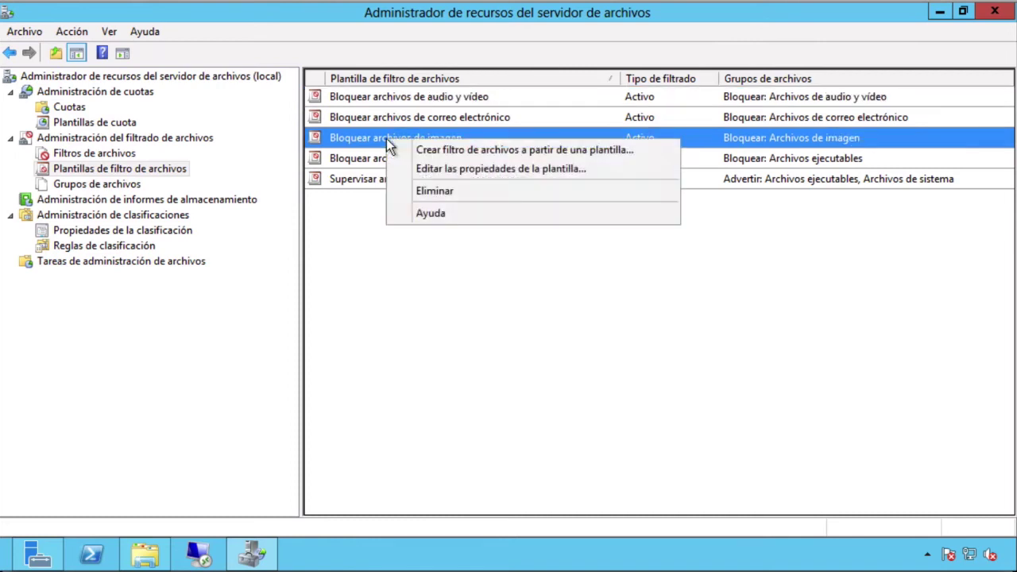
pyautogui.click(421, 151)
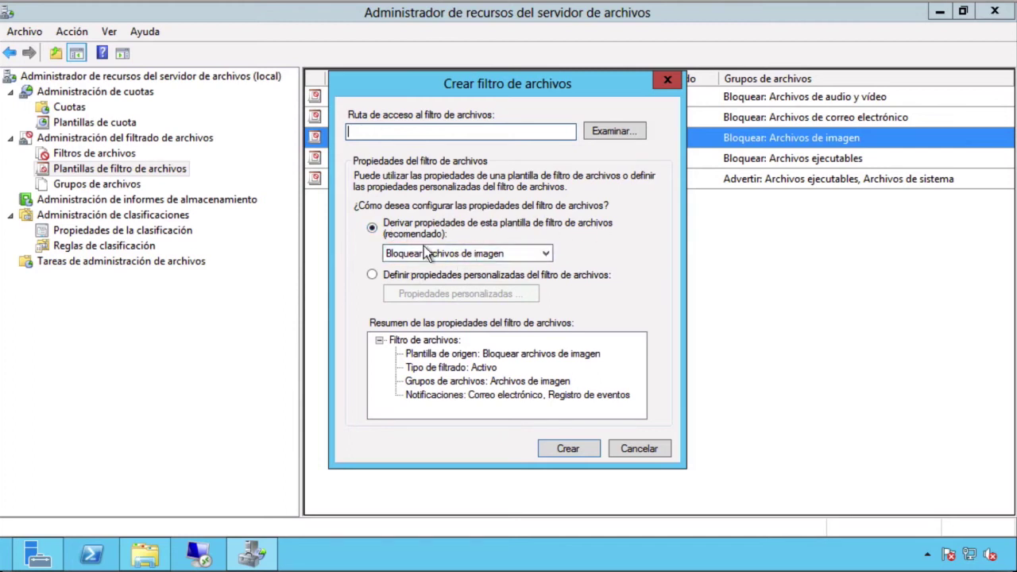
pyautogui.click(464, 253)
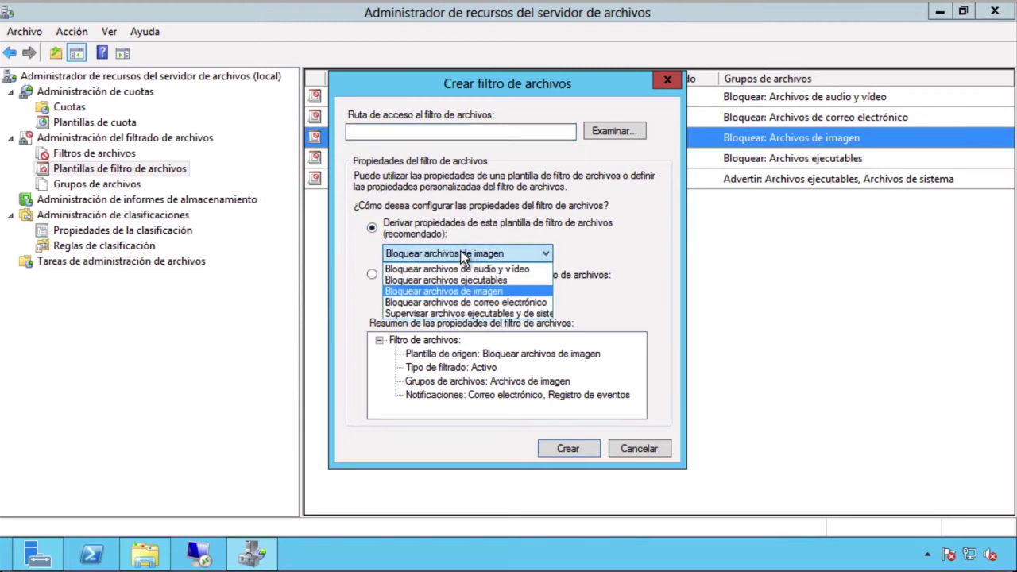
pyautogui.click(464, 253)
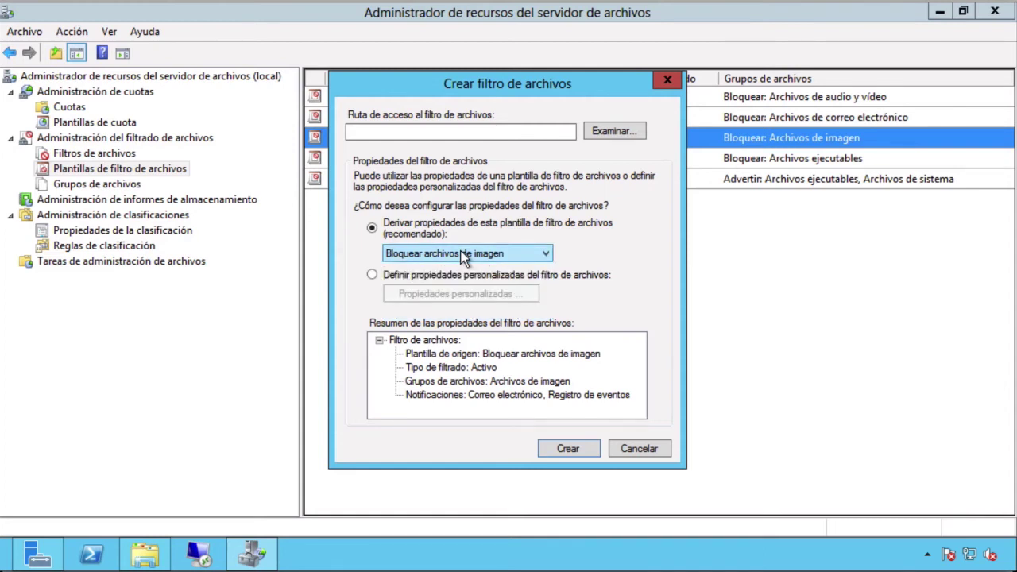
pyautogui.click(464, 253)
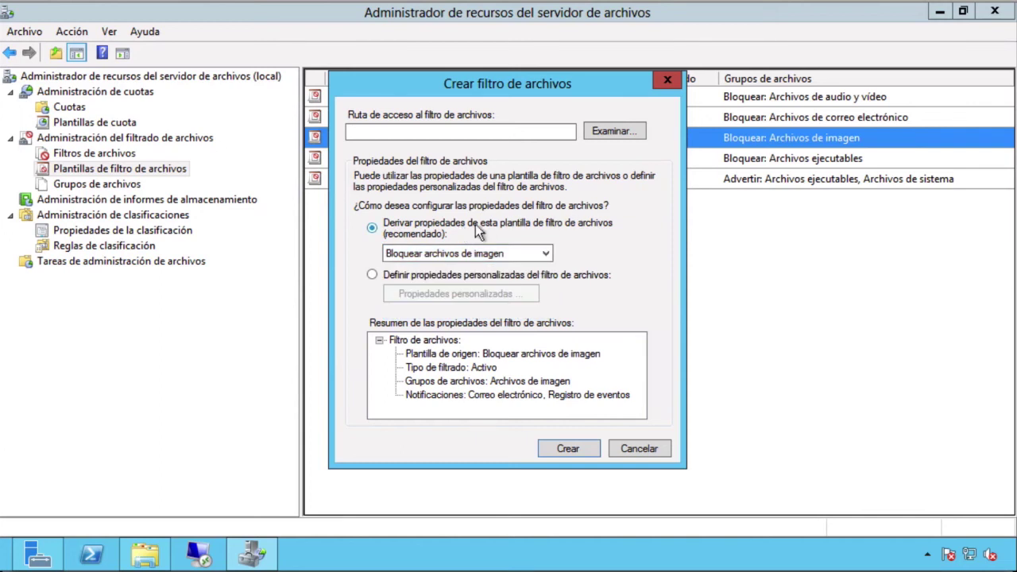
pyautogui.click(645, 449)
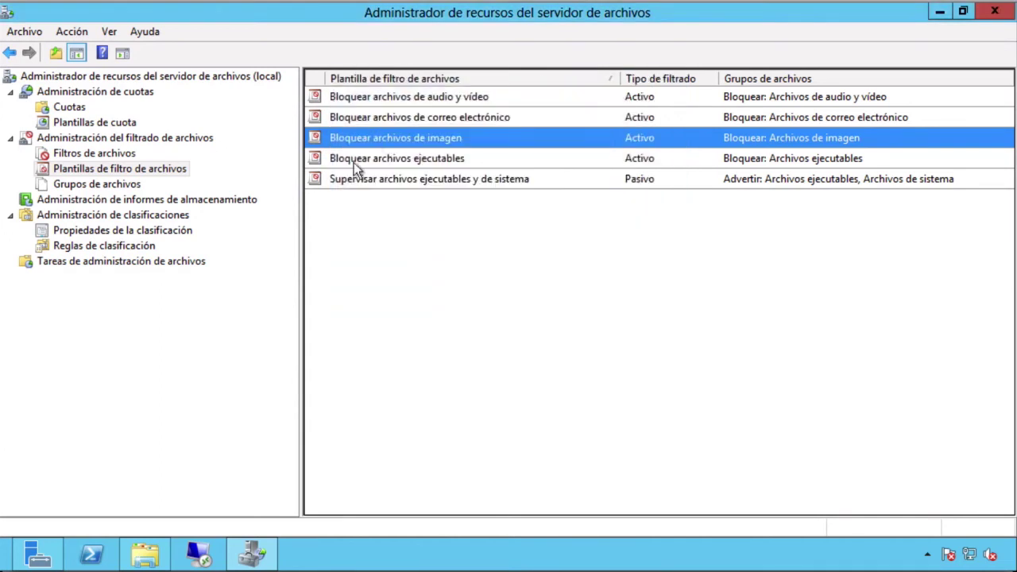
# Start a new file group in Grupos de archivos and name it Grupo Archivo Marketing.
pyautogui.click(114, 185)
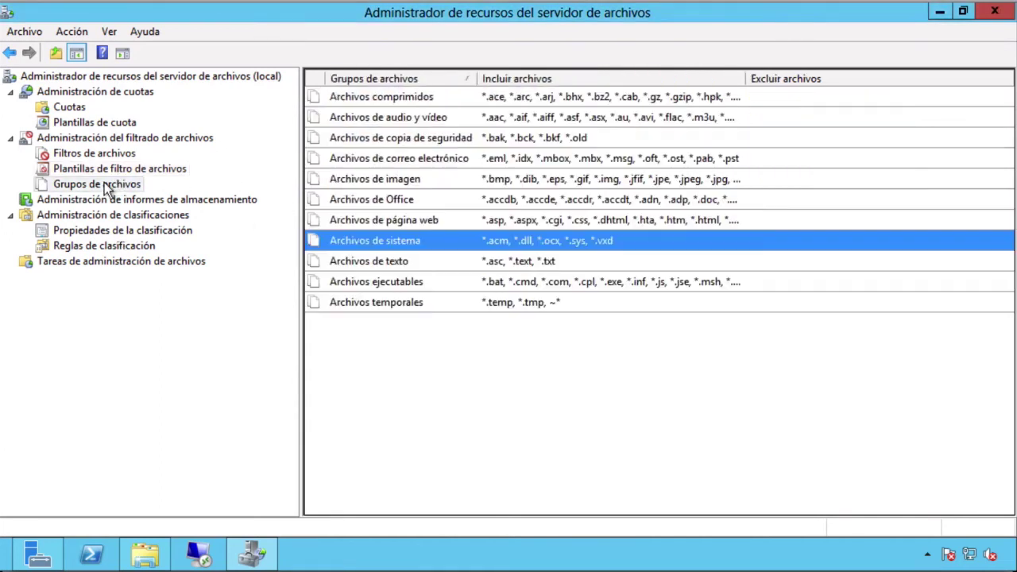
pyautogui.rightClick(347, 343)
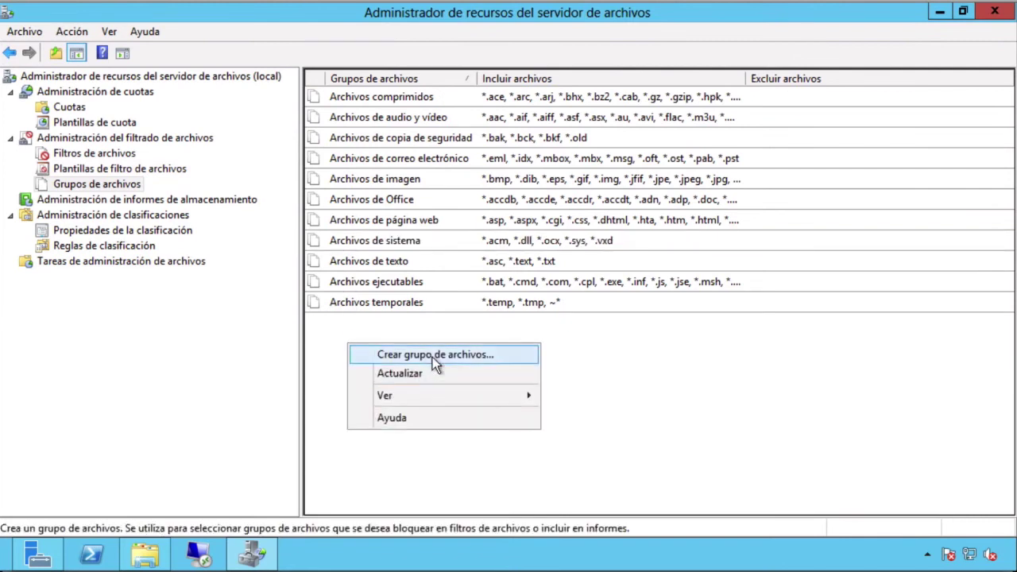
pyautogui.click(434, 355)
pyautogui.click(395, 134)
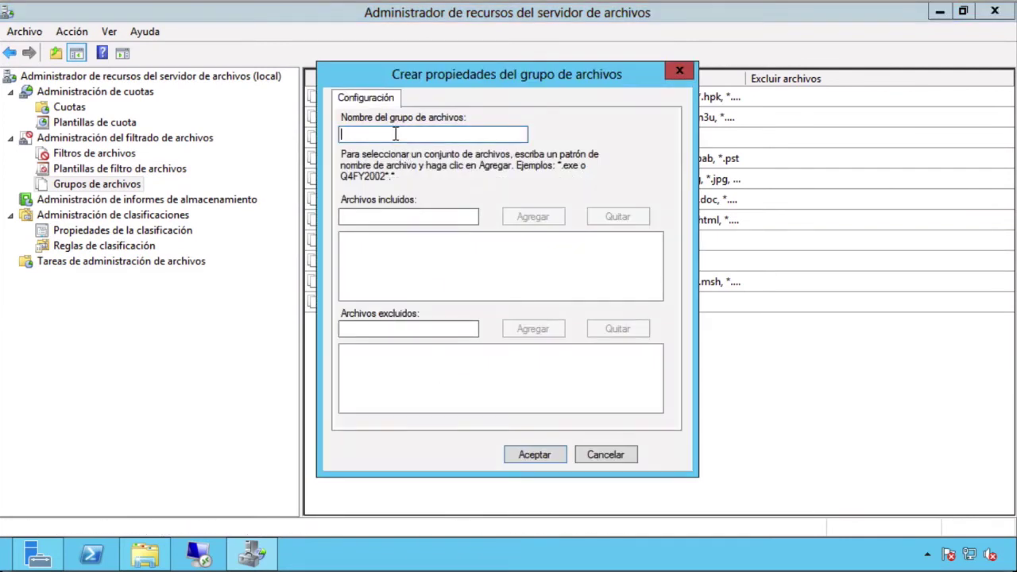
pyautogui.write('Grupo Archivo Marketing')
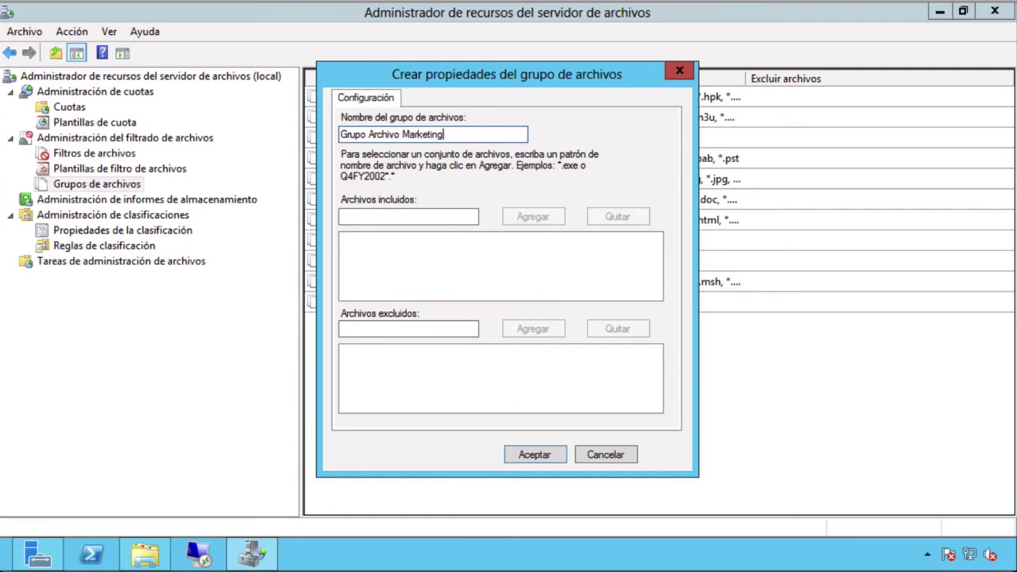
# Add *.hht as an included file pattern and create the file group.
pyautogui.press('Tab')
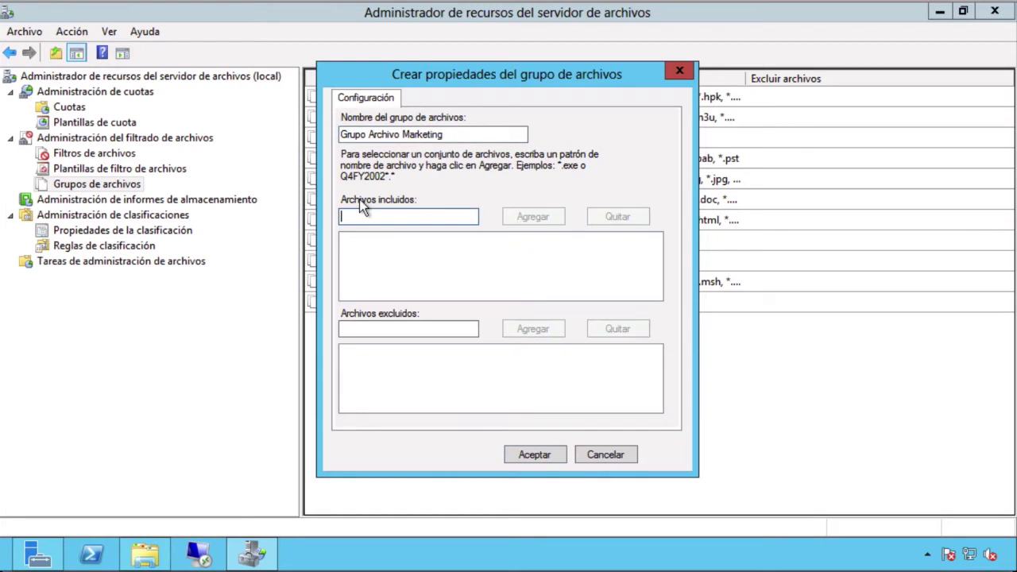
pyautogui.write('*.')
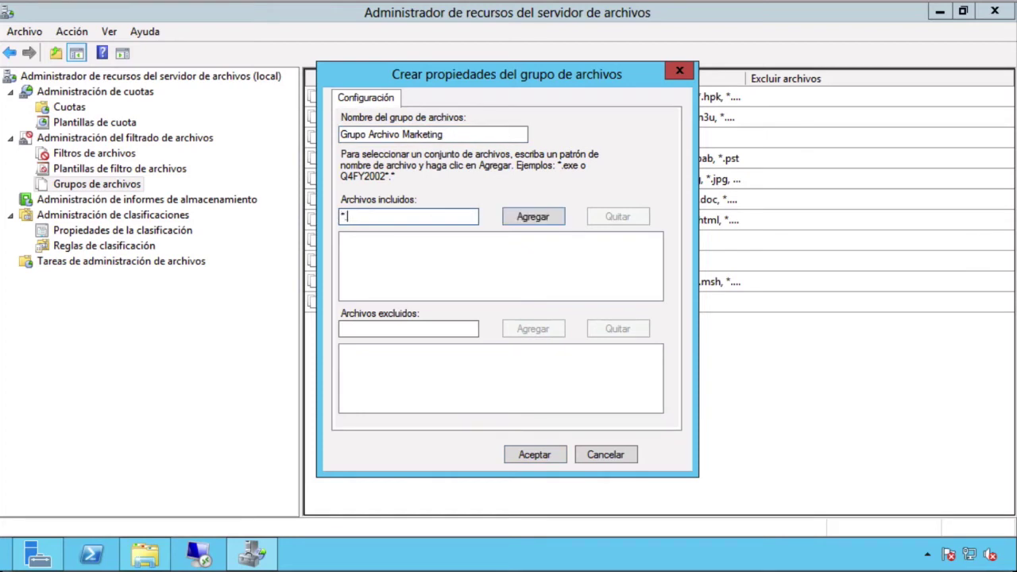
pyautogui.write('hht')
pyautogui.click(532, 217)
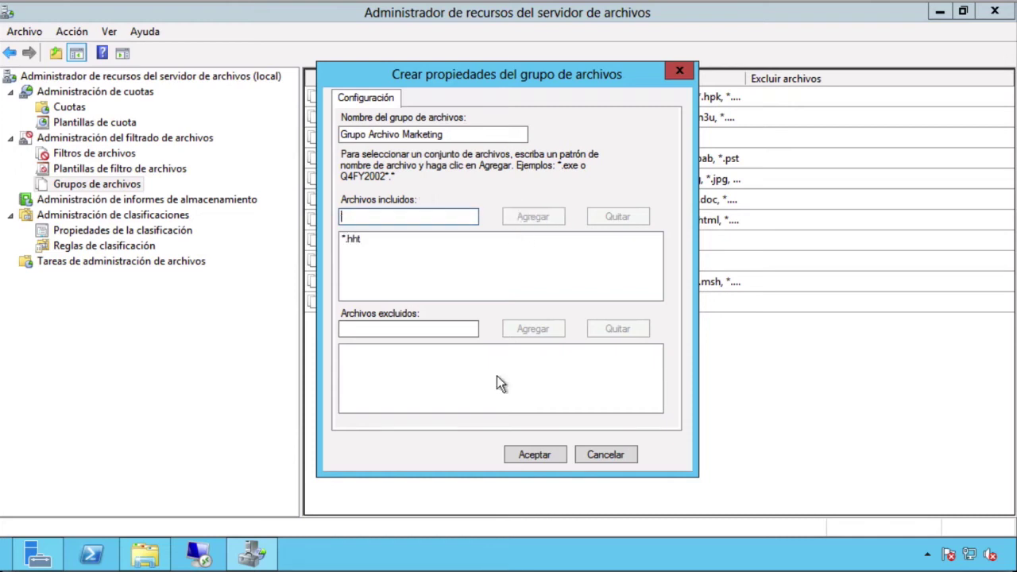
pyautogui.click(531, 459)
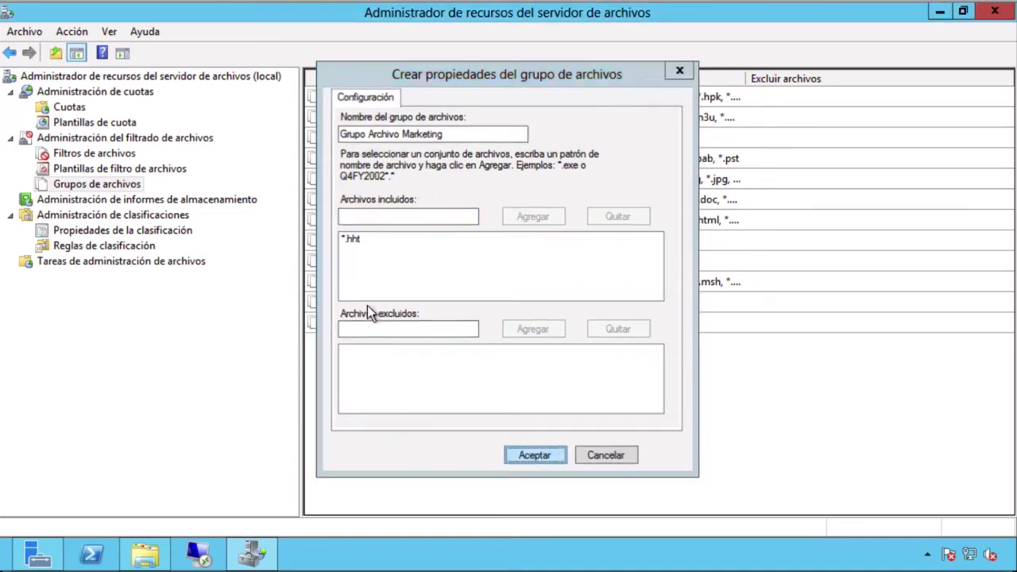
# Open the properties of Grupo Archivo Marketing and review its included and excluded file settings.
pyautogui.click(396, 334)
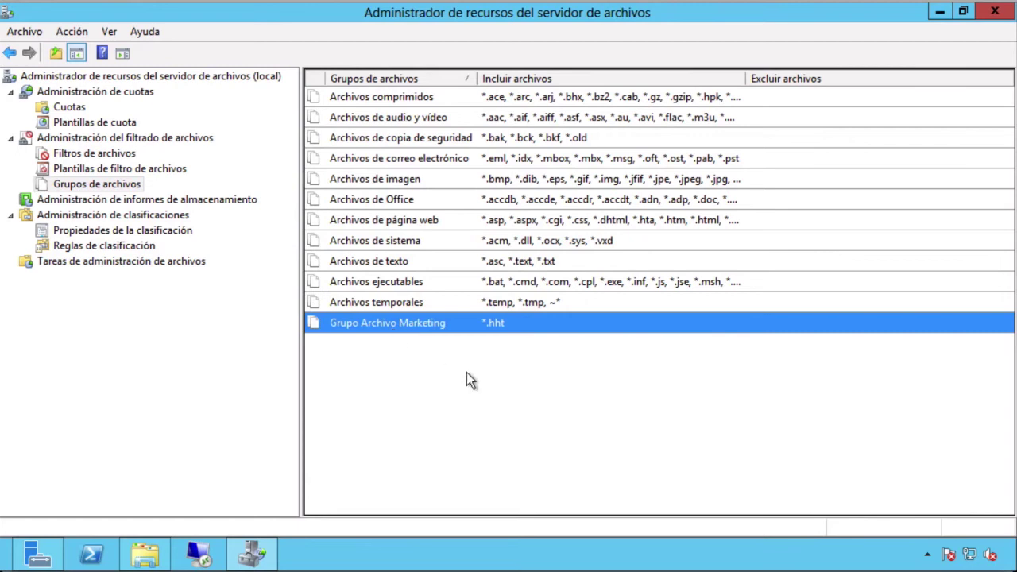
pyautogui.rightClick(467, 376)
pyautogui.rightClick(427, 325)
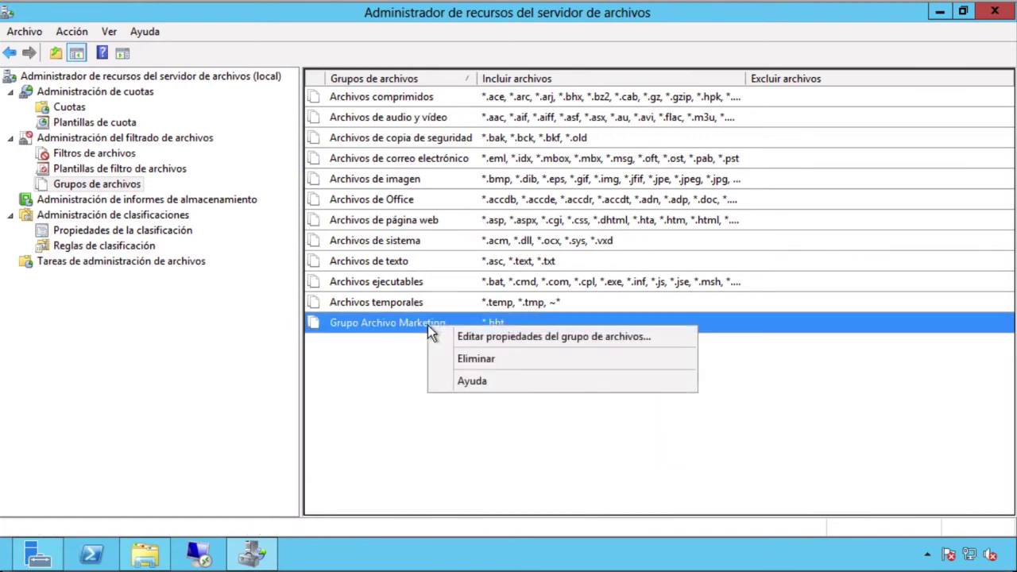
pyautogui.click(486, 337)
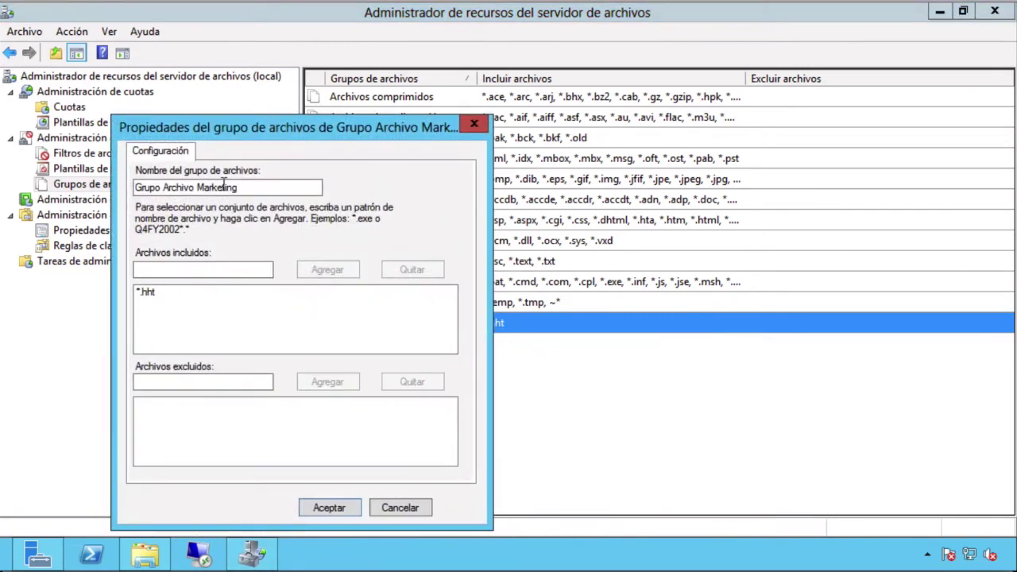
pyautogui.moveTo(235, 131); pyautogui.dragTo(299, 66)
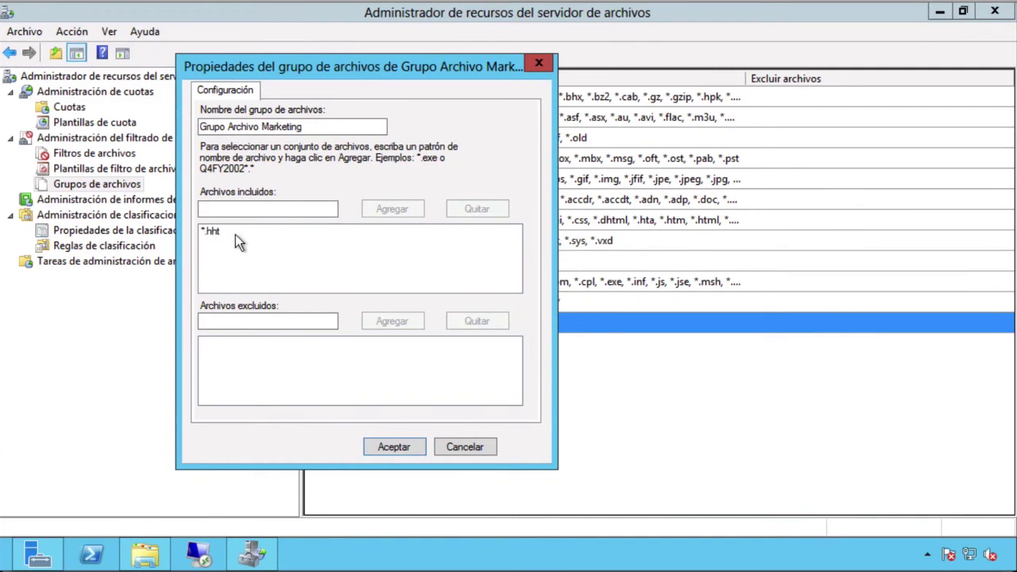
pyautogui.click(268, 319)
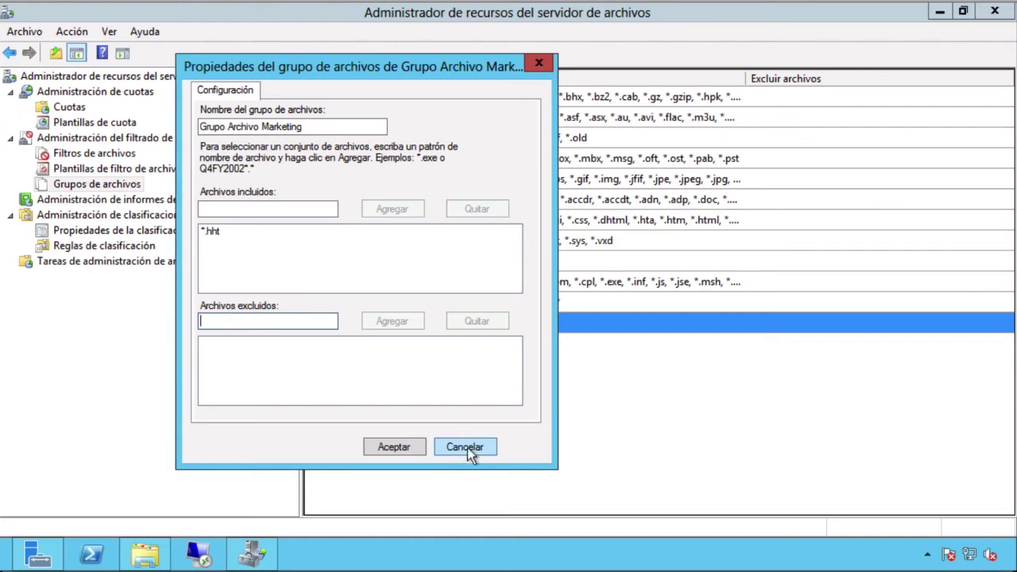
# Enter *.doc as both an included and an excluded pattern for Grupo Archivo Marketing, and discard the changes.
pyautogui.click(255, 209)
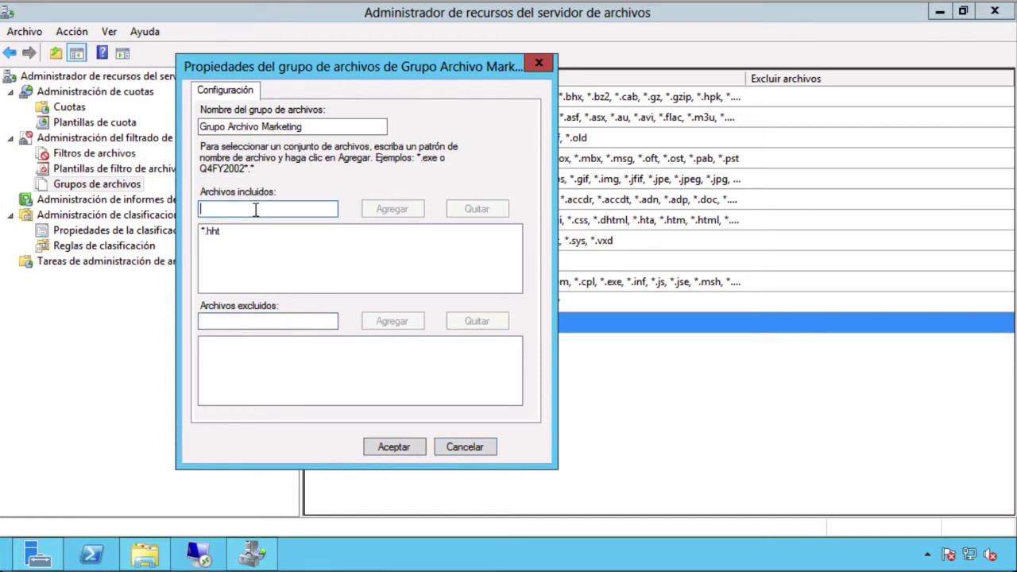
pyautogui.write('*.doc')
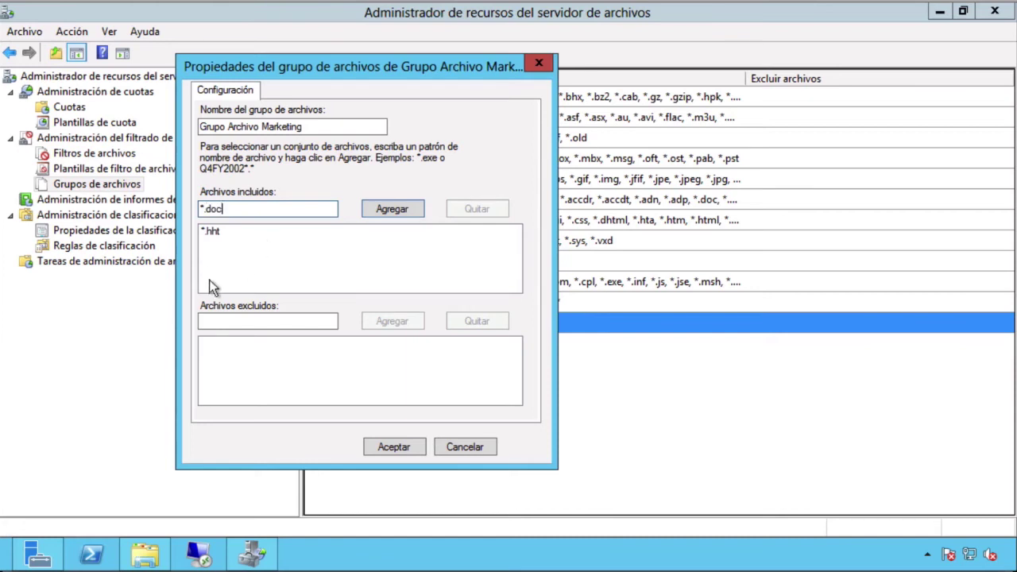
pyautogui.click(211, 323)
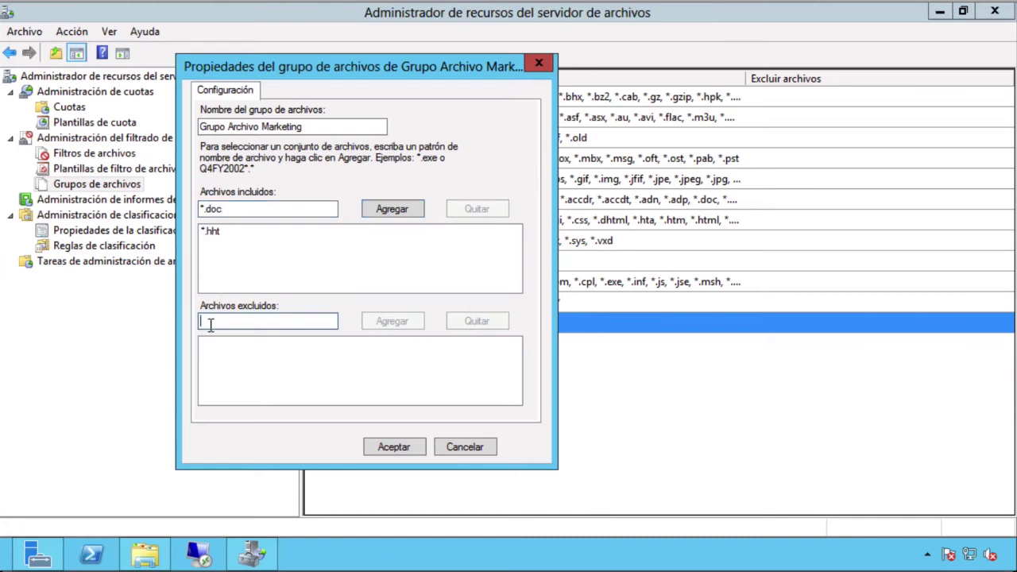
pyautogui.write('*.doc')
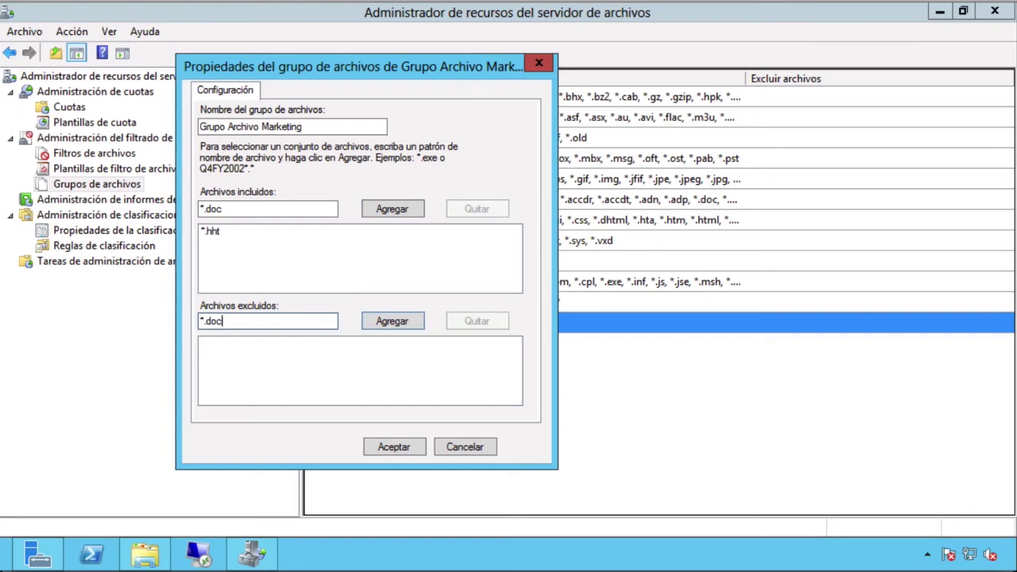
pyautogui.hotkey('shift', 'Left')
pyautogui.hotkey('shift', 'Left')
pyautogui.hotkey('shift', 'Left')
pyautogui.hotkey('shift', 'Left')
pyautogui.hotkey('shift', 'Left')
pyautogui.hotkey('shift', 'Left')
pyautogui.click(472, 450)
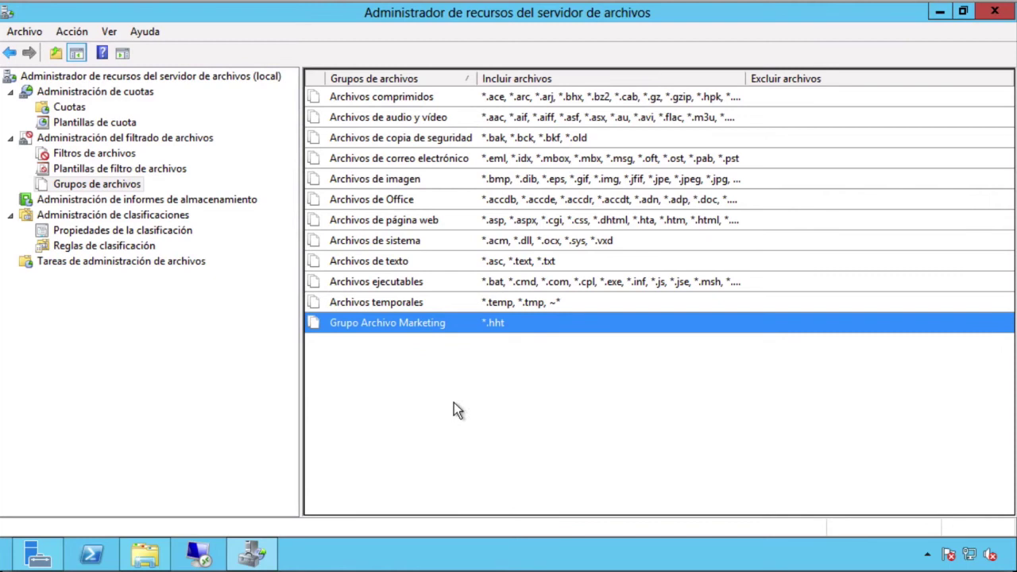
pyautogui.click(418, 389)
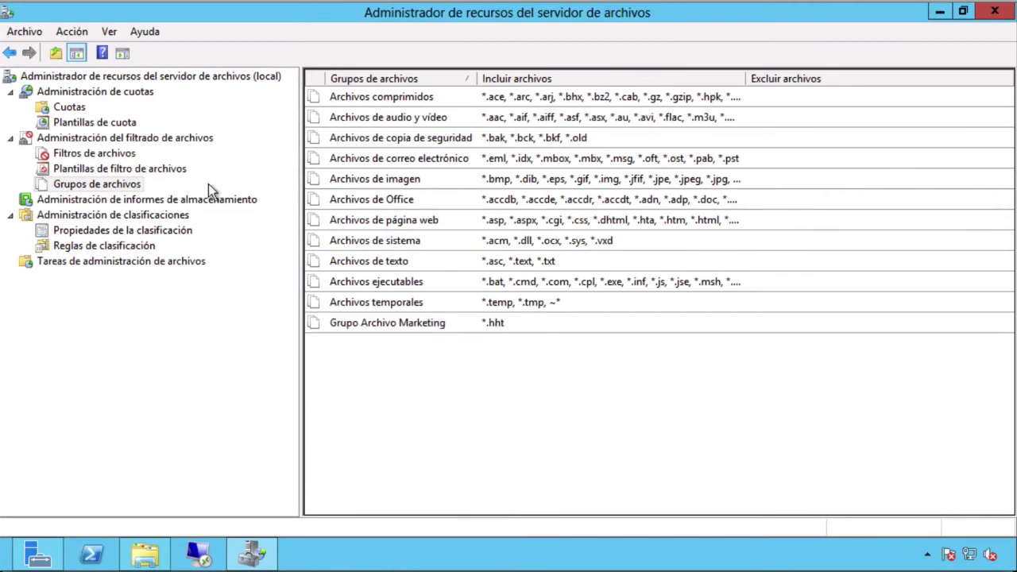
# Check the existing file filter, switch to File Explorer and open the C:\Datos de Usuario folder to examine its contents.
pyautogui.click(111, 172)
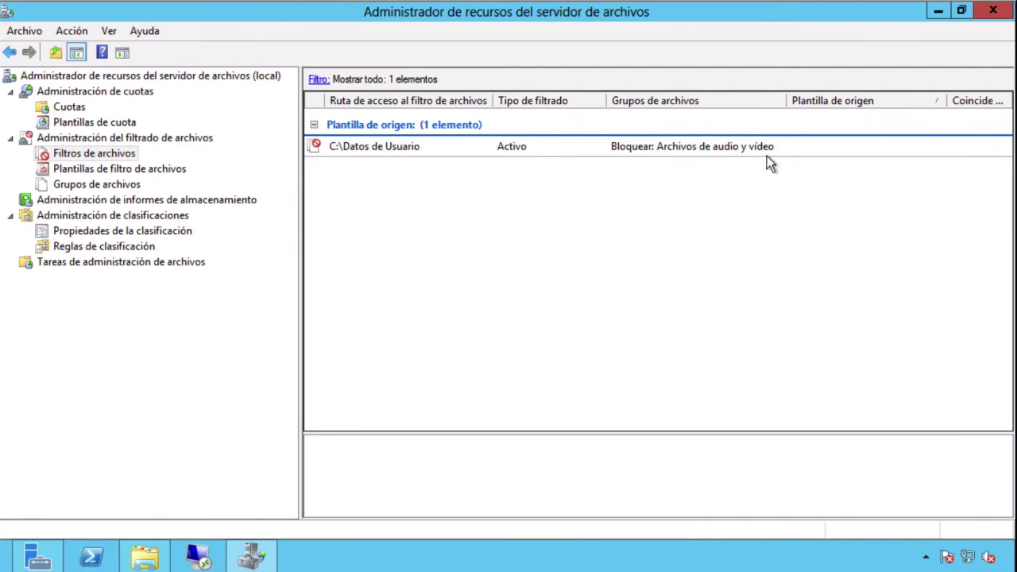
pyautogui.click(145, 557)
pyautogui.click(78, 283)
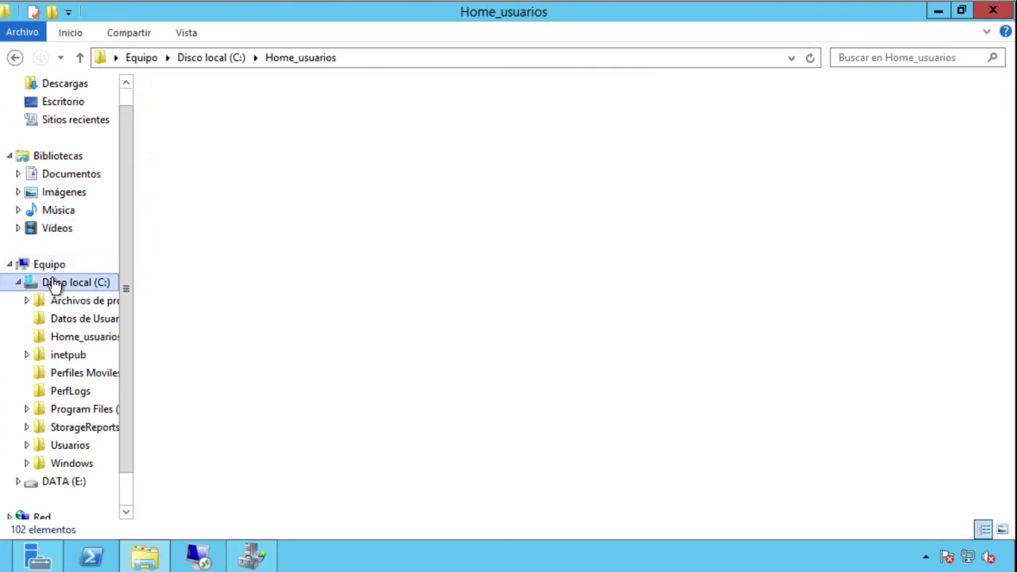
pyautogui.moveTo(289, 140); pyautogui.dragTo(244, 154)
pyautogui.doubleClick(222, 129)
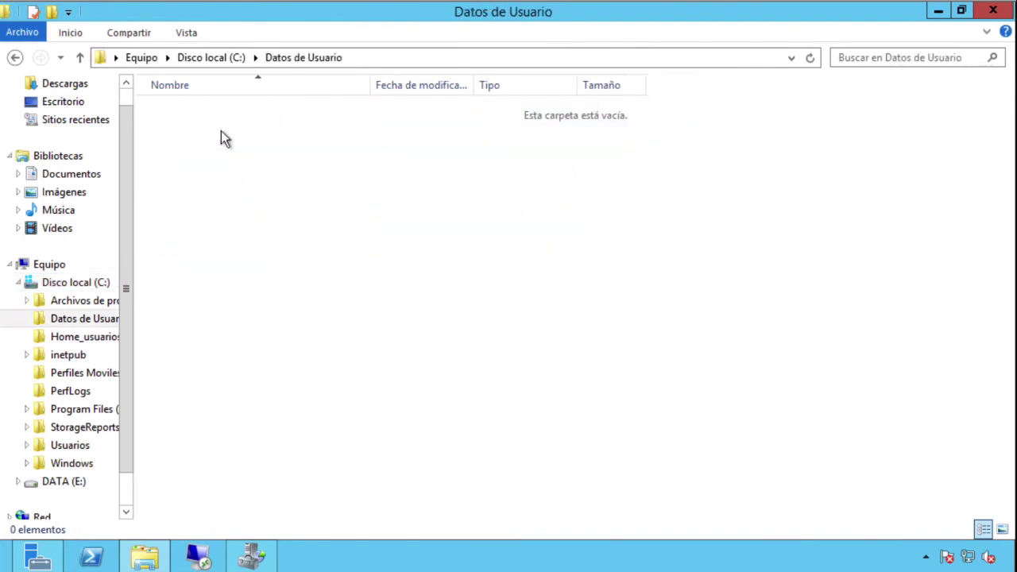
pyautogui.rightClick(311, 188)
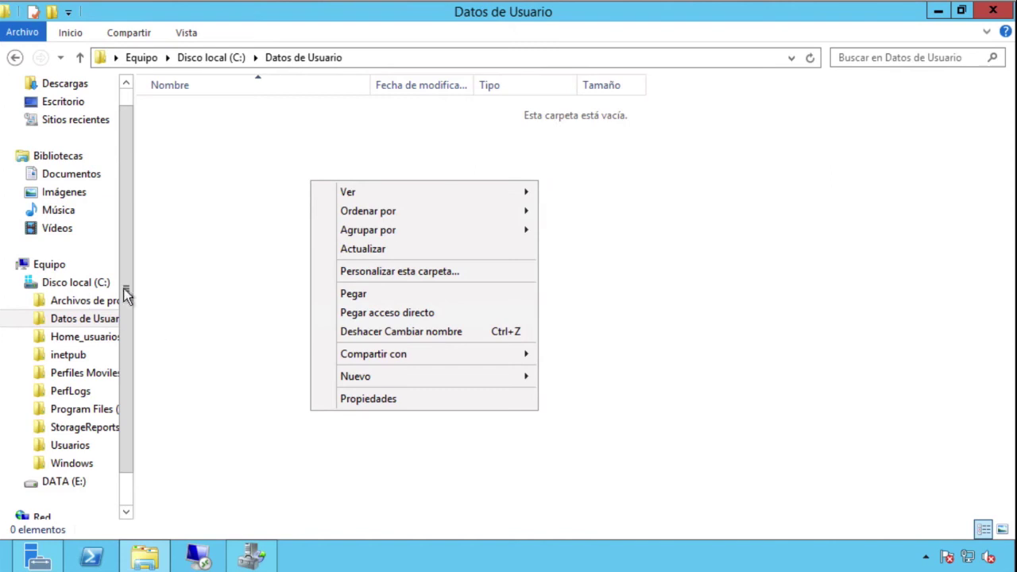
# Copy the files from explorer - copia (2).exe through explorer - copia (6) - copia.exe from C:\Home_usuarios into C:\Datos de Usuario.
pyautogui.click(82, 283)
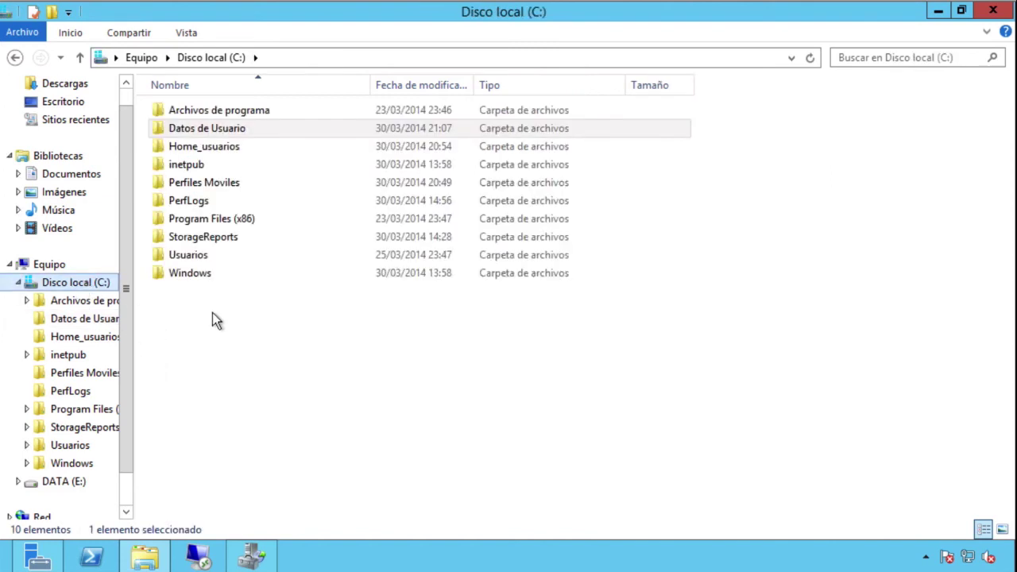
pyautogui.doubleClick(209, 148)
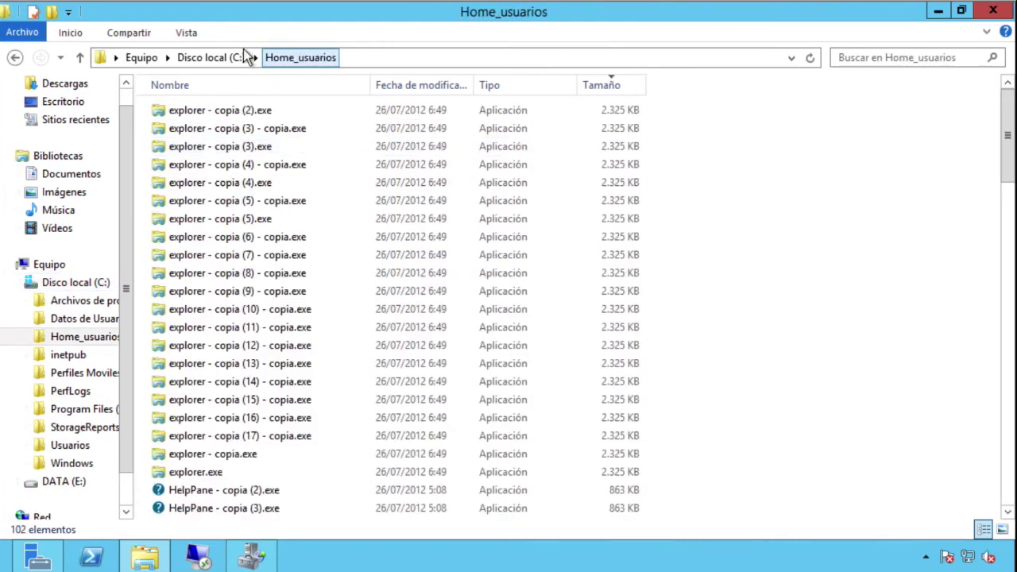
pyautogui.click(256, 114)
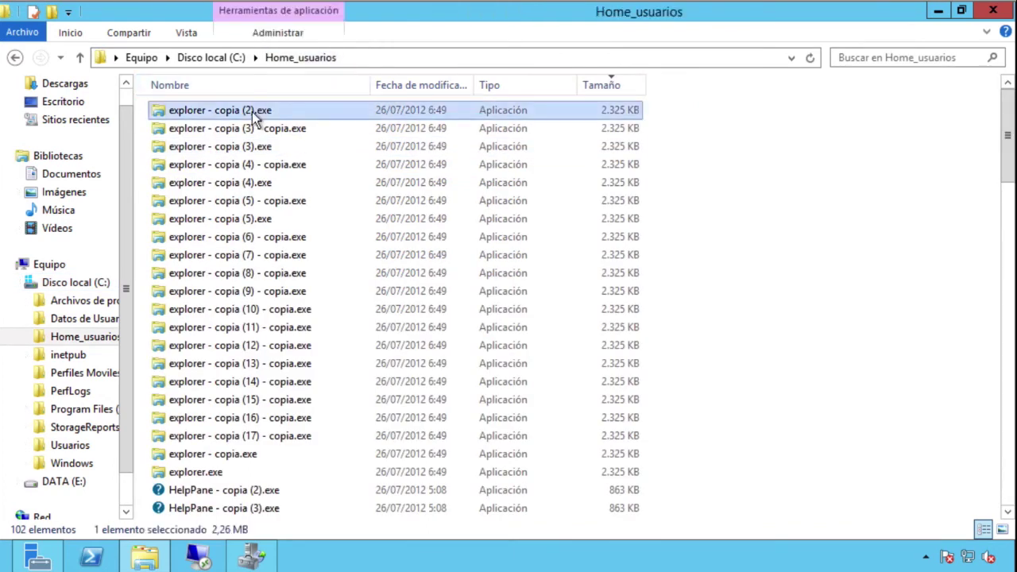
pyautogui.hotkey('shift', 'Down')
pyautogui.hotkey('shift', 'Down')
pyautogui.hotkey('shift', 'Down')
pyautogui.hotkey('shift', 'Down')
pyautogui.hotkey('shift', 'Down')
pyautogui.hotkey('shift', 'Down')
pyautogui.hotkey('shift', 'Down')
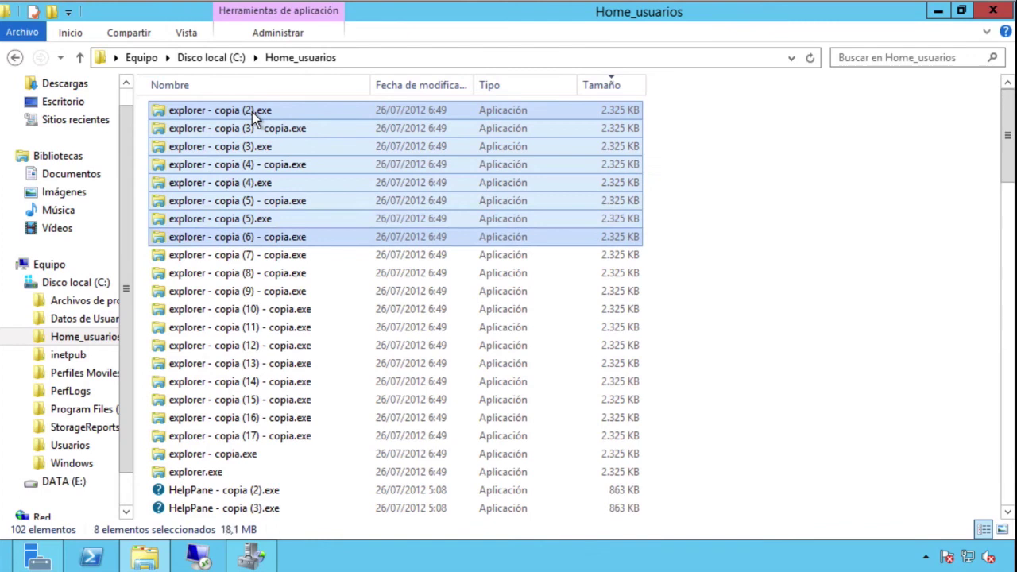
pyautogui.click(77, 322)
pyautogui.hotkey('ctrl', 'v')
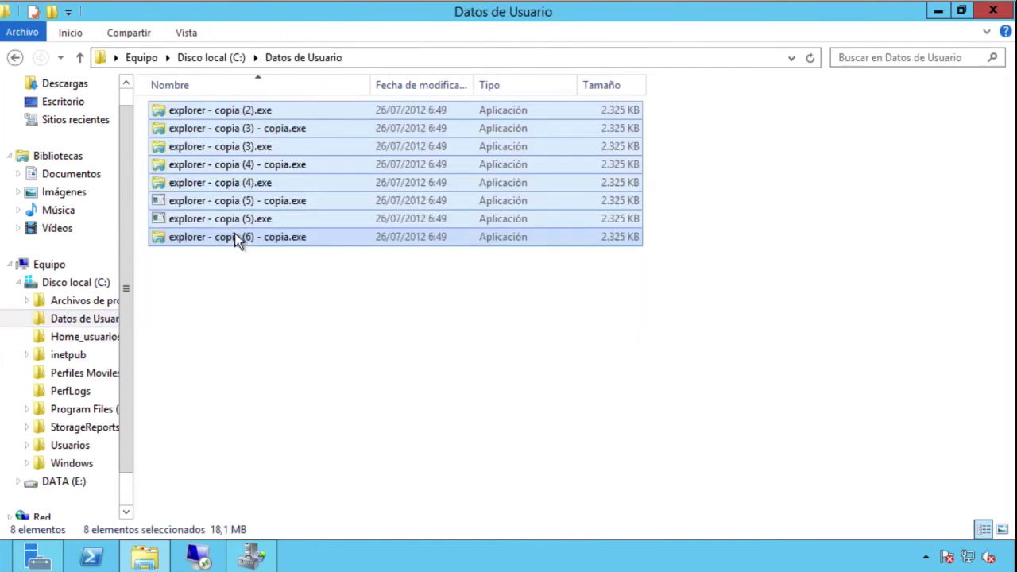
pyautogui.click(244, 332)
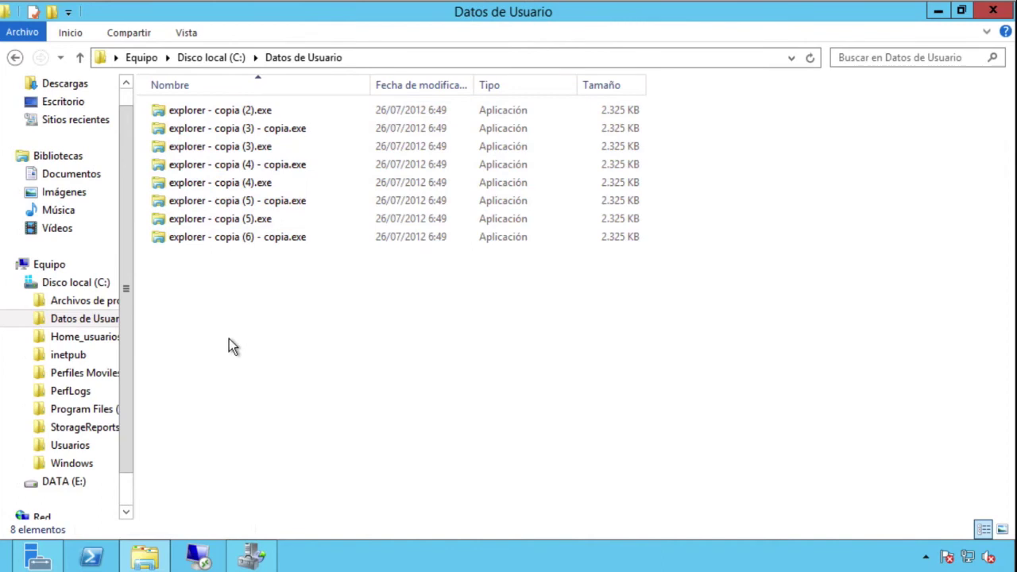
# Copy the 20 files from WindowsUpdate - copia (3).log through bfsvc.exe from Home_usuarios into Datos de Usuario.
pyautogui.click(78, 338)
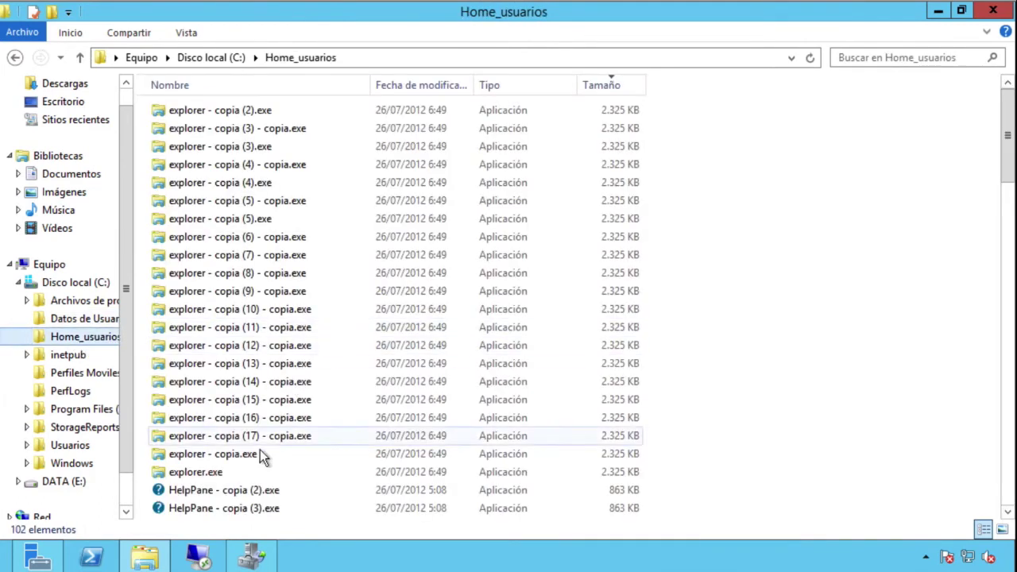
pyautogui.click(249, 479)
pyautogui.click(249, 482)
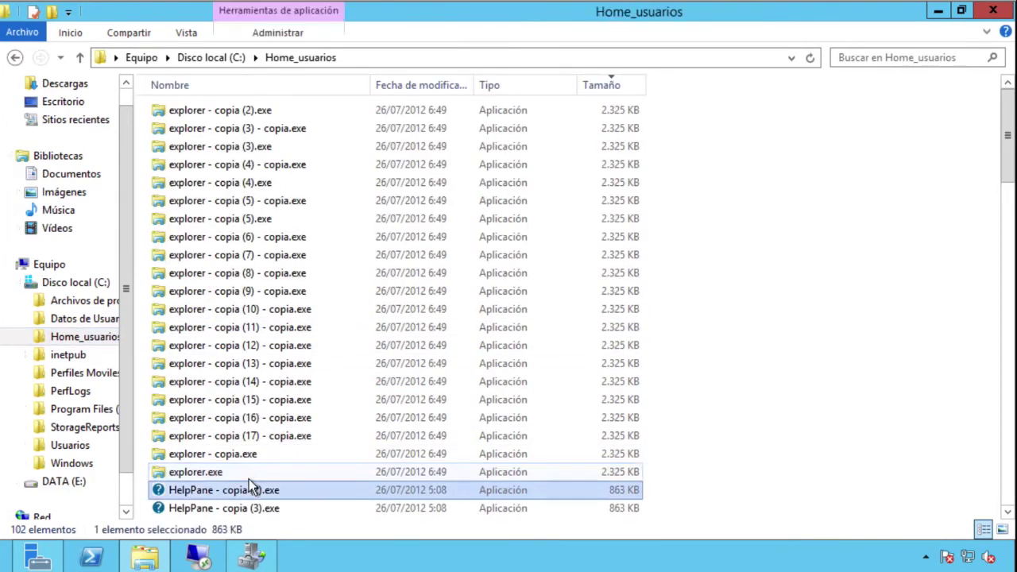
pyautogui.press('Down')
pyautogui.press('Down')
pyautogui.press('Down')
pyautogui.press('Down')
pyautogui.press('Down')
pyautogui.press('Down')
pyautogui.press('Down')
pyautogui.press('Down')
pyautogui.press('Down')
pyautogui.press('Down')
pyautogui.press('Down')
pyautogui.press('Down')
pyautogui.press('Down')
pyautogui.press('Down')
pyautogui.press('Down')
pyautogui.press('Down')
pyautogui.press('Down')
pyautogui.press('Down')
pyautogui.press('Down')
pyautogui.press('Down')
pyautogui.hotkey('shift', 'Up')
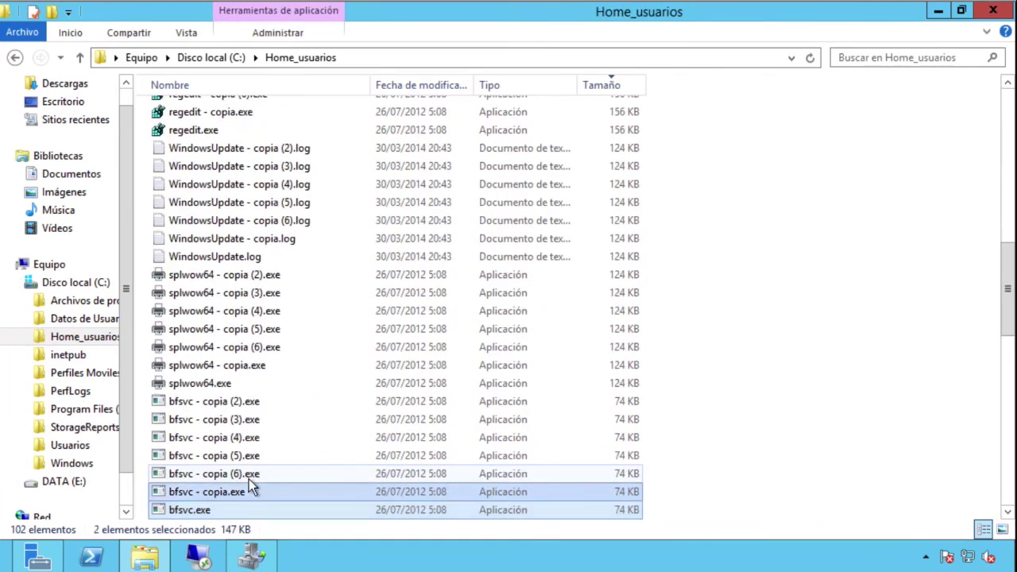
pyautogui.hotkey('shift', 'Up')
pyautogui.hotkey('shift', 'Up')
pyautogui.hotkey('shift', 'Up')
pyautogui.hotkey('shift', 'Up')
pyautogui.hotkey('shift', 'Up')
pyautogui.hotkey('shift', 'Up')
pyautogui.hotkey('shift', 'Up')
pyautogui.hotkey('shift', 'Up')
pyautogui.hotkey('shift', 'Up')
pyautogui.hotkey('shift', 'Up')
pyautogui.hotkey('shift', 'Up')
pyautogui.hotkey('shift', 'Up')
pyautogui.hotkey('shift', 'Up')
pyautogui.hotkey('shift', 'Up')
pyautogui.hotkey('shift', 'Up')
pyautogui.hotkey('shift', 'Up')
pyautogui.hotkey('shift', 'Up')
pyautogui.hotkey('shift', 'Up')
pyautogui.hotkey('shift', 'Up')
pyautogui.hotkey('shift', 'Up')
pyautogui.hotkey('shift', 'Down')
pyautogui.hotkey('shift', 'Down')
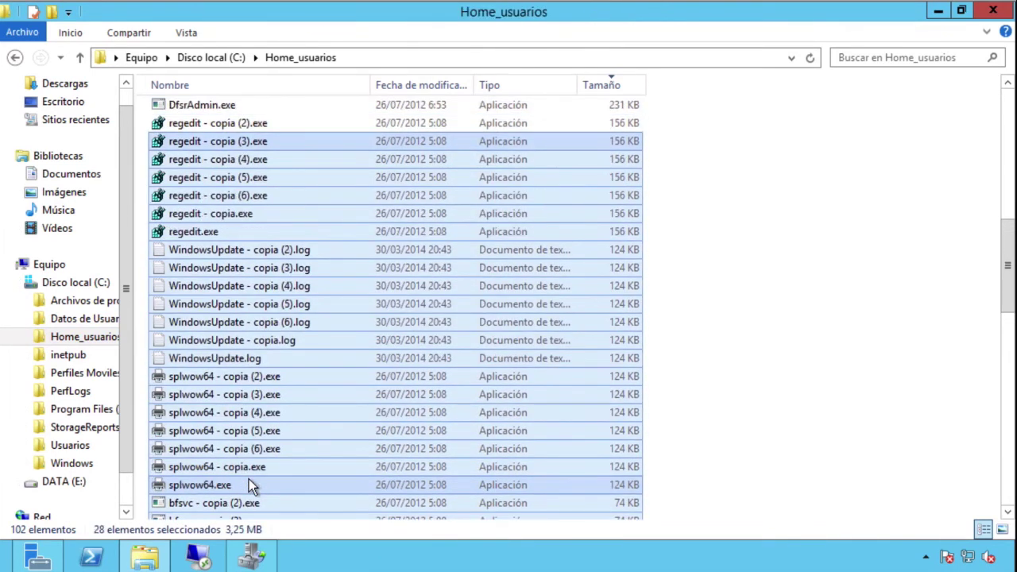
pyautogui.hotkey('shift', 'Down')
pyautogui.hotkey('shift', 'Down')
pyautogui.hotkey('shift', 'Down')
pyautogui.hotkey('shift', 'Down')
pyautogui.hotkey('shift', 'Down')
pyautogui.hotkey('shift', 'Down')
pyautogui.hotkey('shift', 'Down')
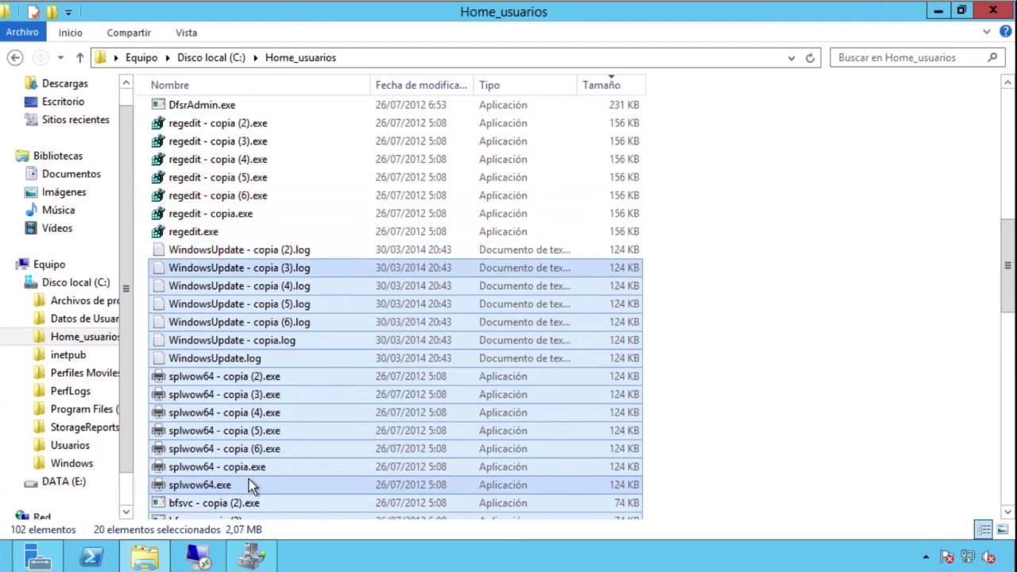
pyautogui.click(82, 321)
pyautogui.hotkey('ctrl', 'v')
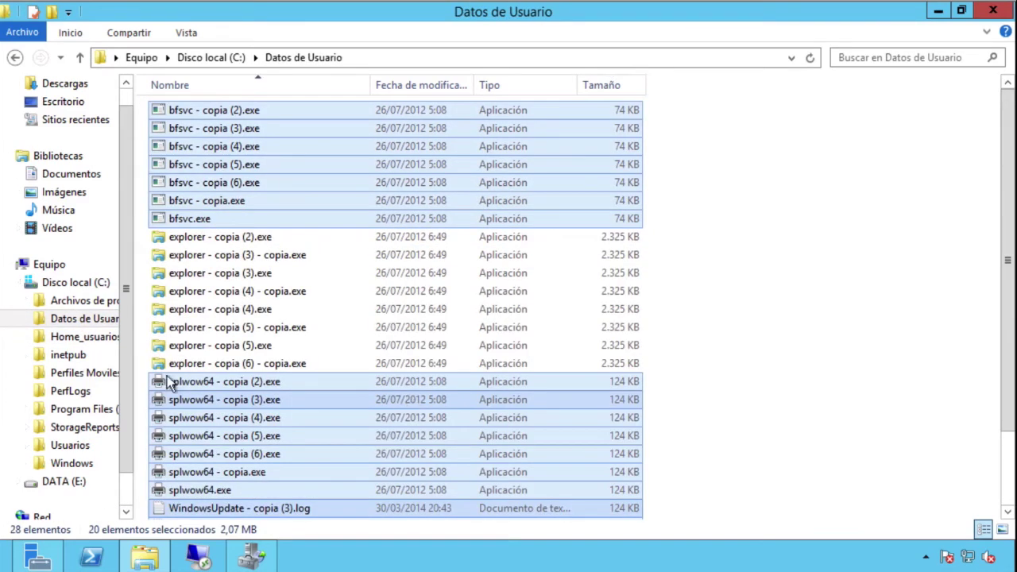
# Rename explorer.exe in the Home_usuarios folder as explorer.avi and accept the extension change.
pyautogui.click(85, 337)
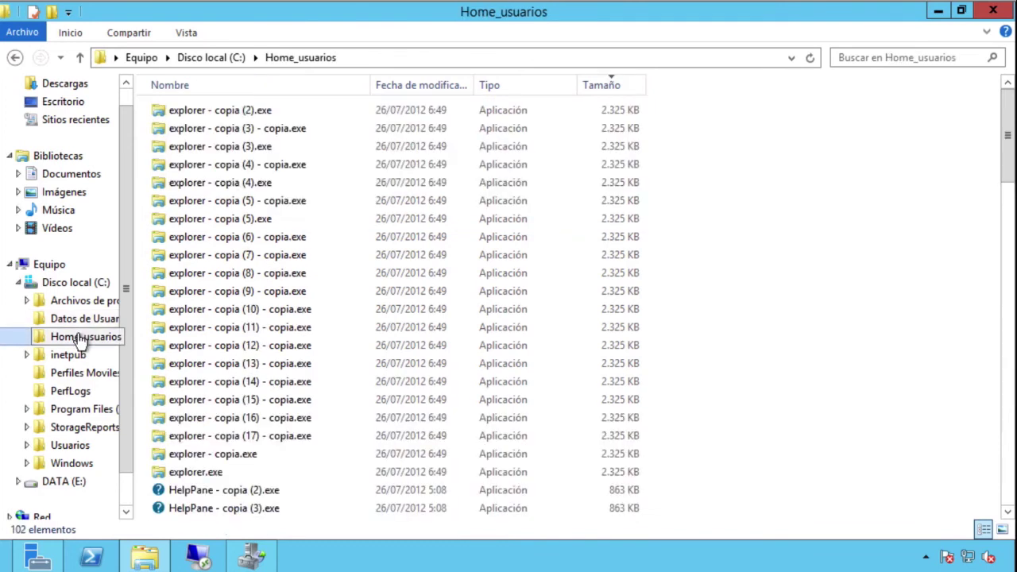
pyautogui.click(194, 472)
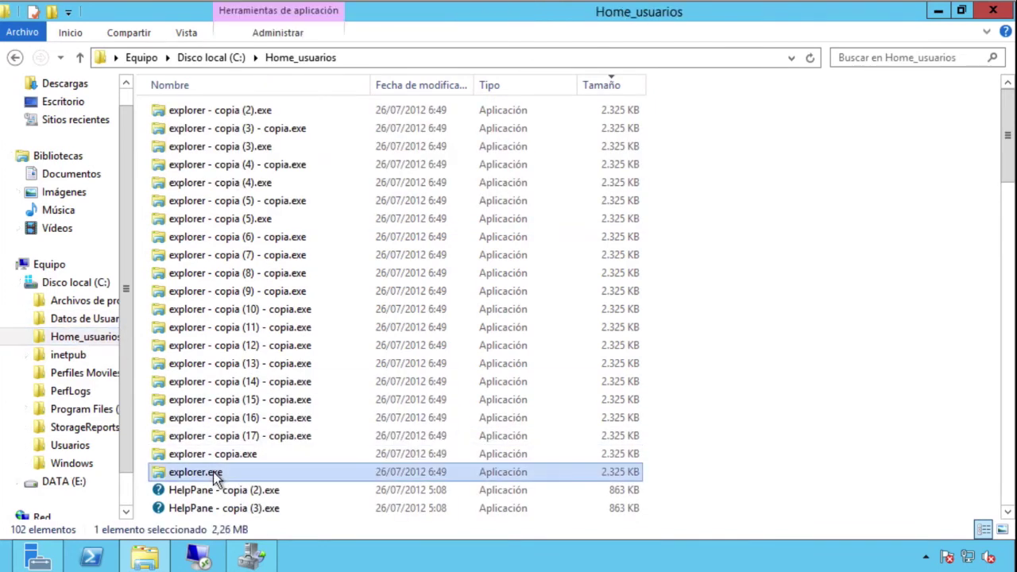
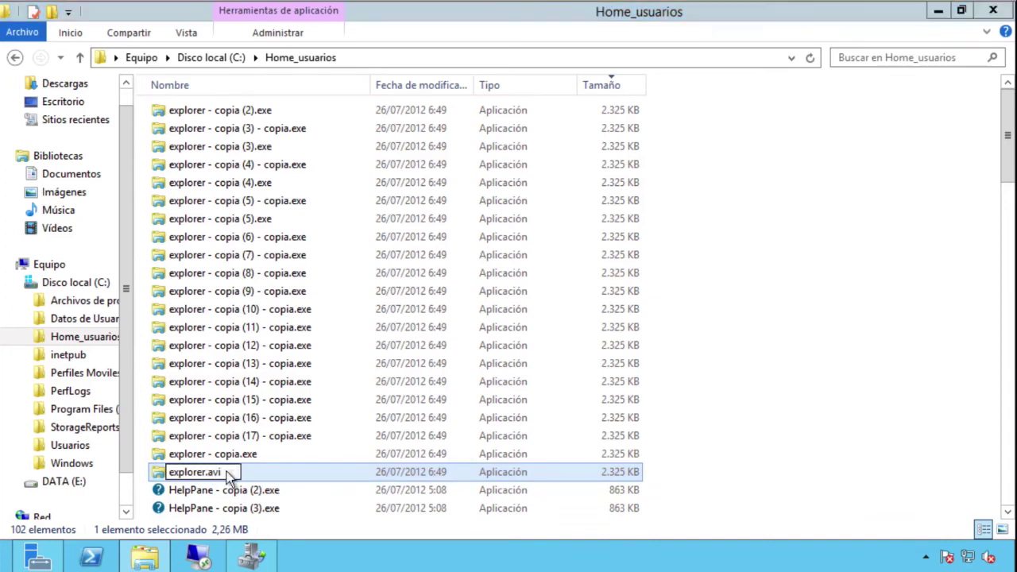
pyautogui.click(620, 288)
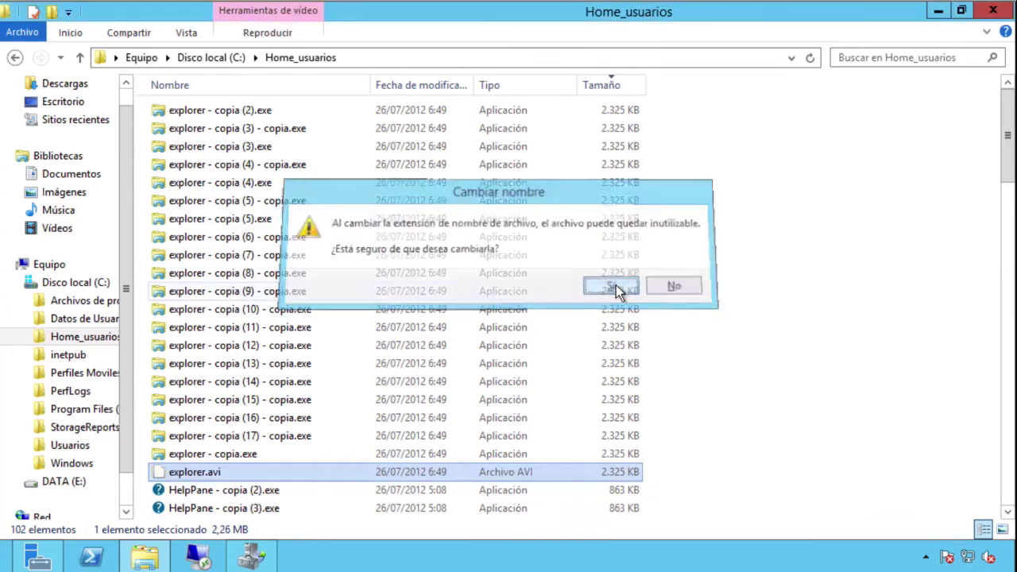
# Try to copy explorer.avi from Home_usuarios into Datos de Usuario, retrying the paste.
pyautogui.click(205, 456)
pyautogui.click(198, 475)
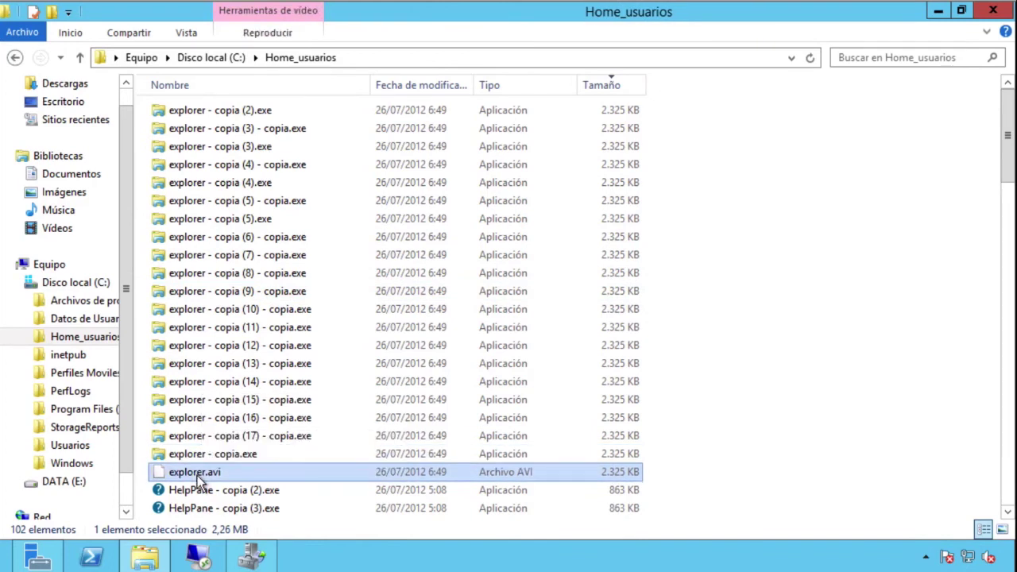
pyautogui.click(83, 318)
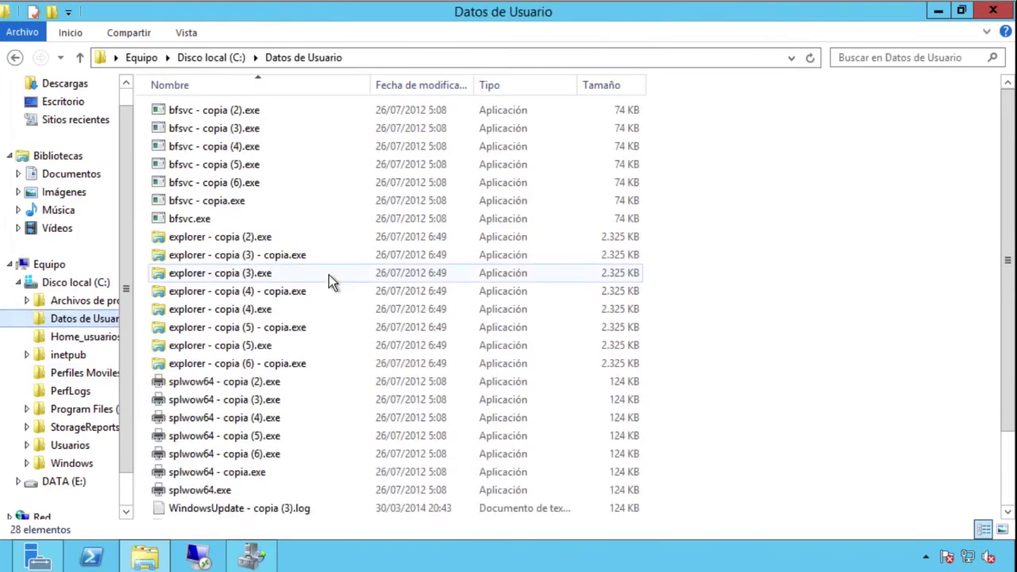
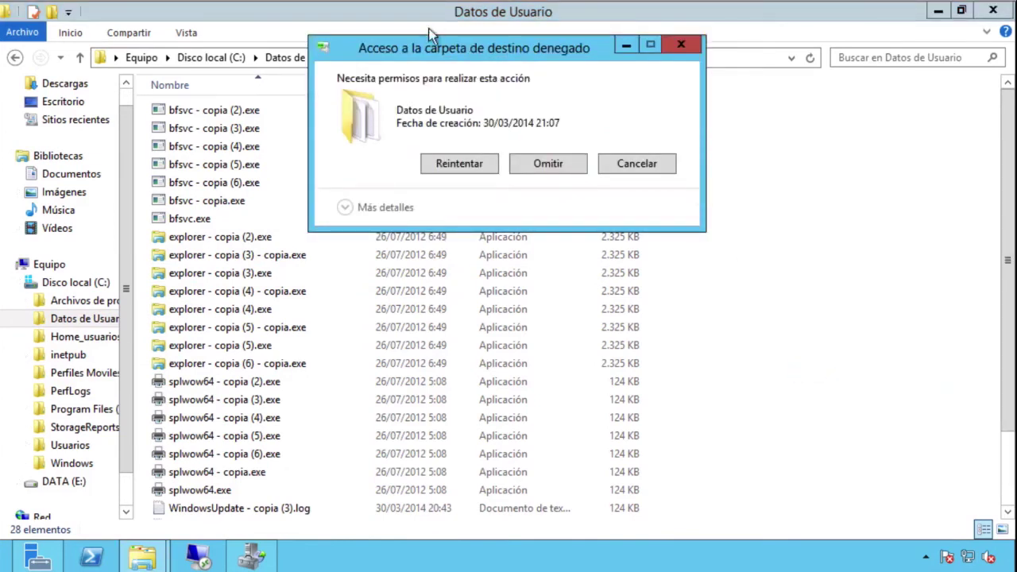
pyautogui.click(459, 163)
pyautogui.click(457, 162)
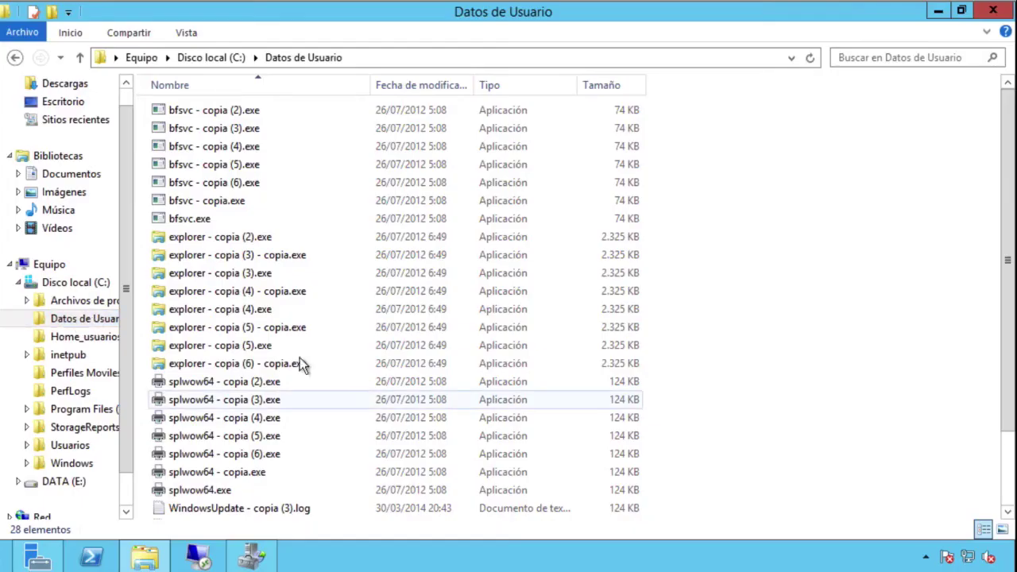
# Rename explorer.avi in the Home_usuarios folder as explorer.av and accept the extension change.
pyautogui.click(79, 337)
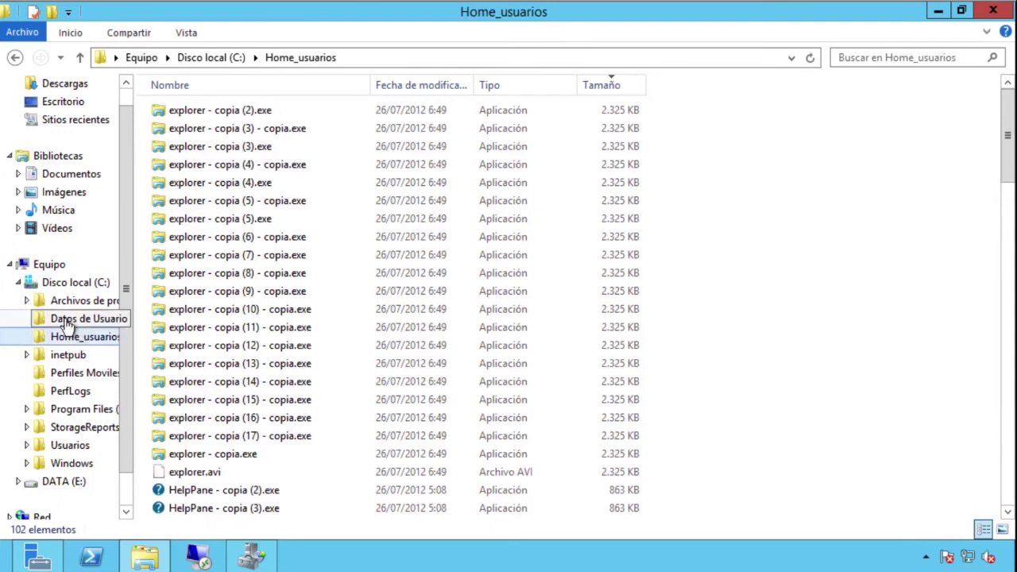
pyautogui.click(218, 476)
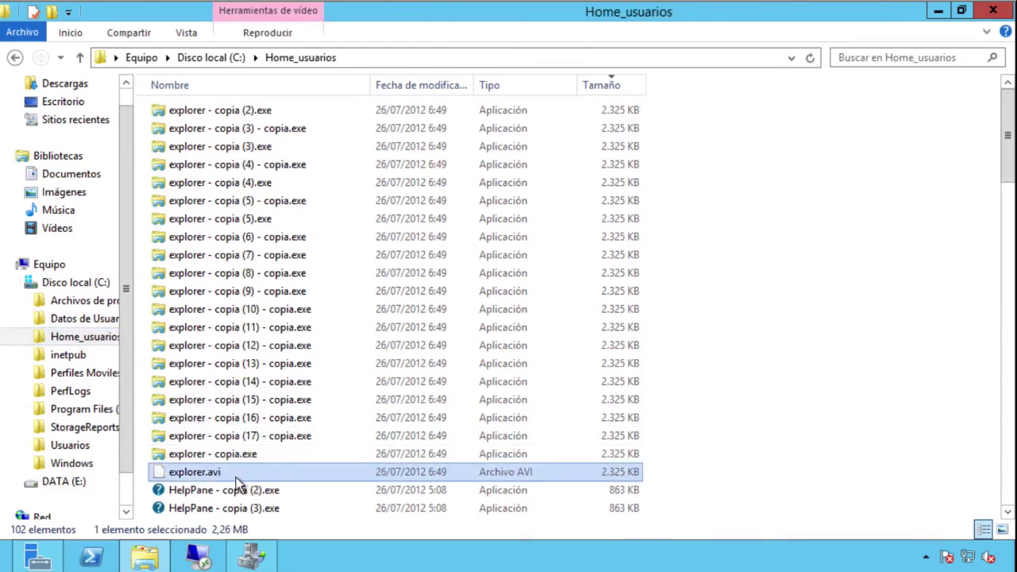
pyautogui.press('F2')
pyautogui.doubleClick(222, 476)
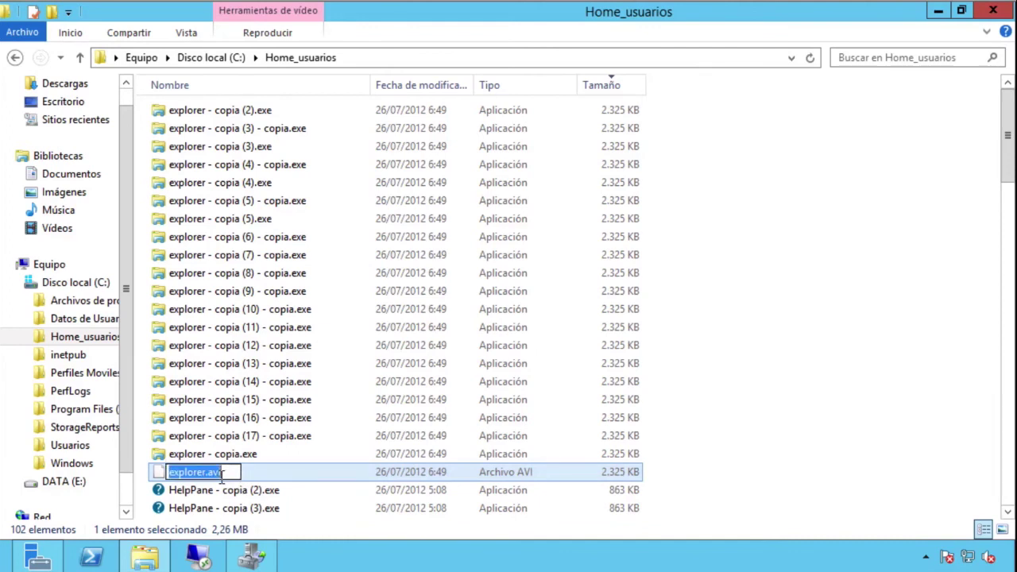
pyautogui.click(240, 494)
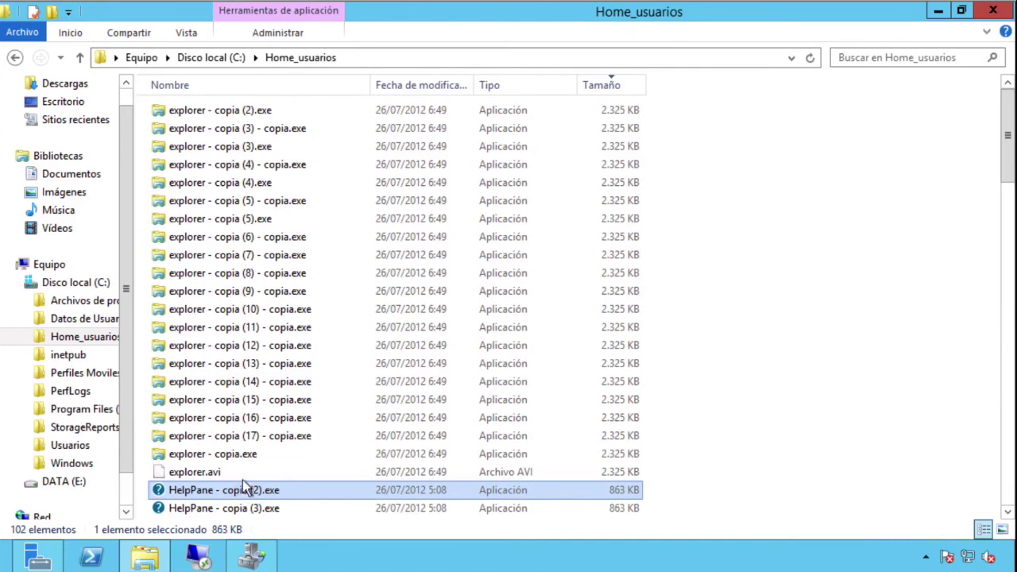
pyautogui.click(221, 473)
pyautogui.press('F2')
pyautogui.click(222, 472)
pyautogui.press('BackSpace')
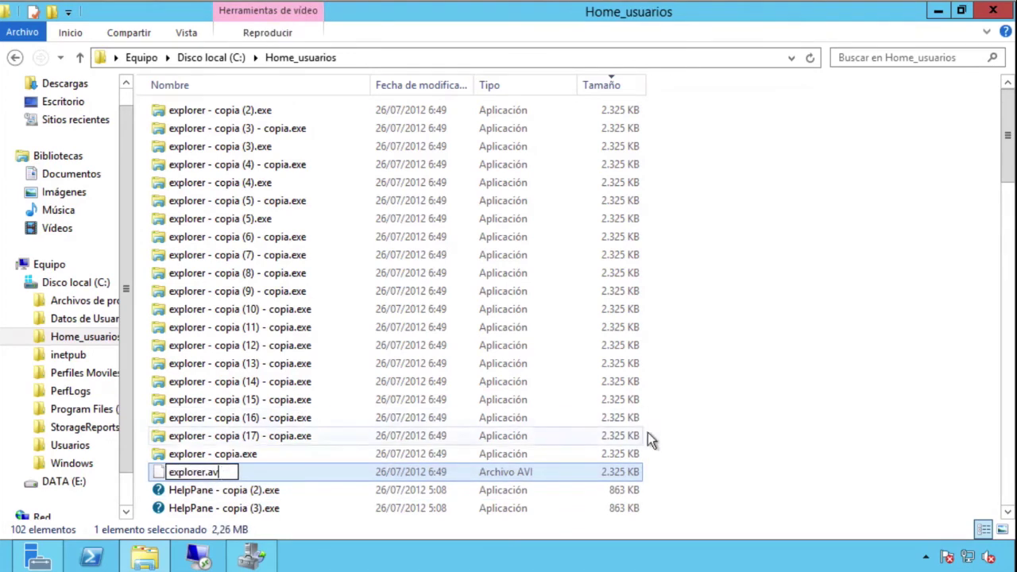
pyautogui.press('Return')
pyautogui.click(613, 286)
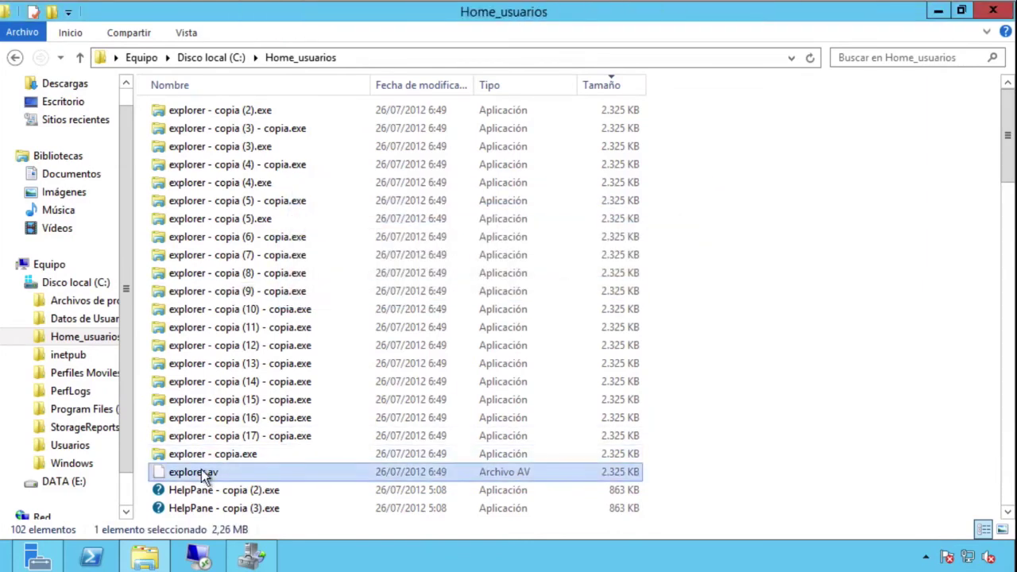
# Paste a copy of explorer.av from Home_usuarios into the Datos de Usuario folder.
pyautogui.click(72, 320)
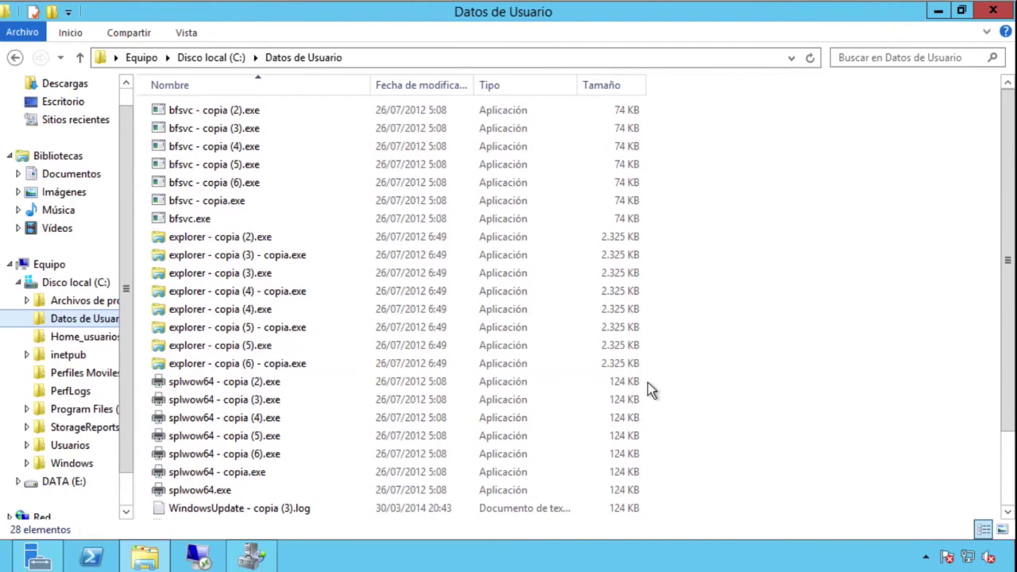
pyautogui.rightClick(648, 382)
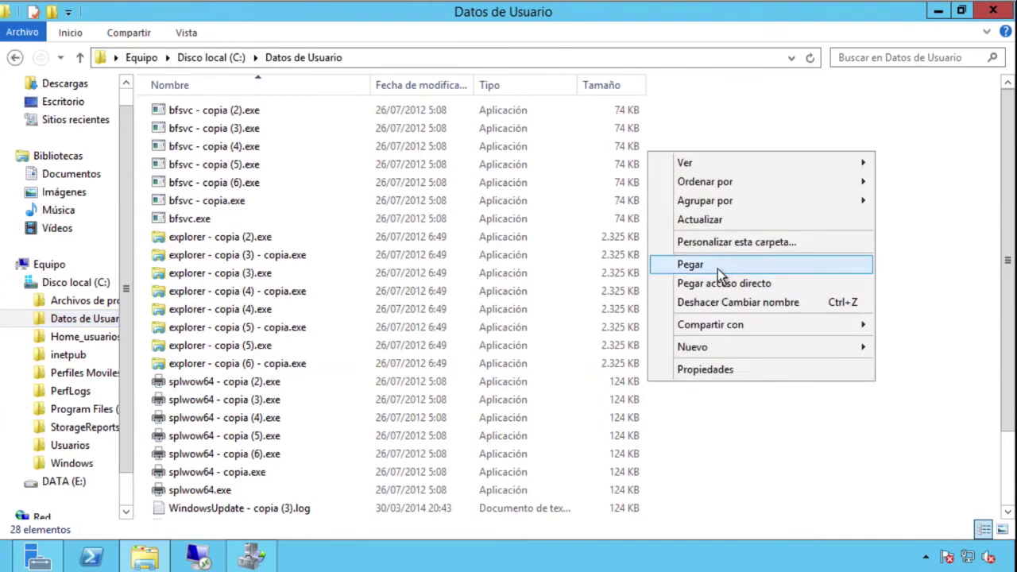
pyautogui.click(690, 265)
# Try to rename explorer.av in Datos de Usuario as explorer.avi, retry once, and cancel the operation.
pyautogui.click(208, 382)
pyautogui.click(222, 382)
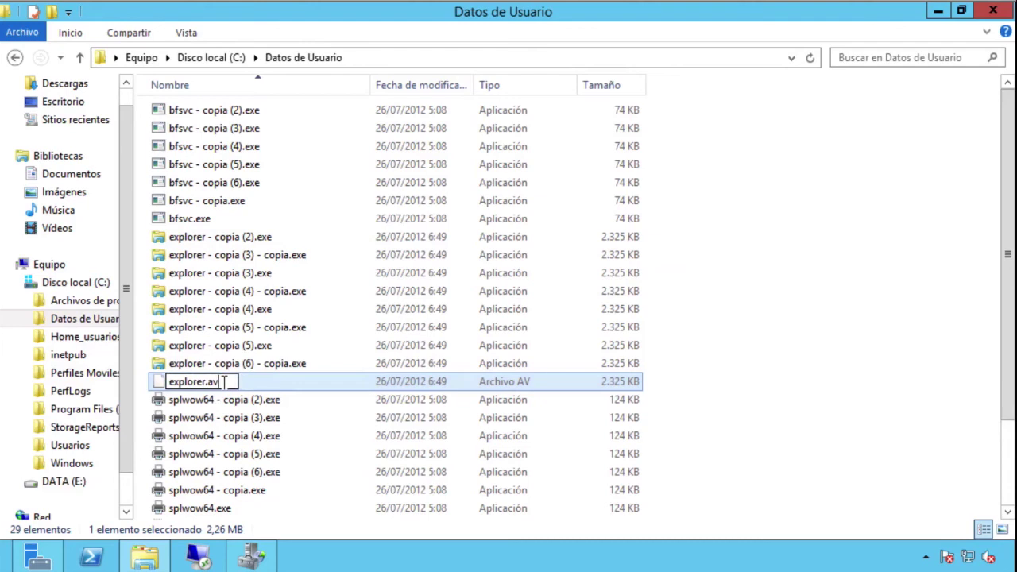
pyautogui.press('Return')
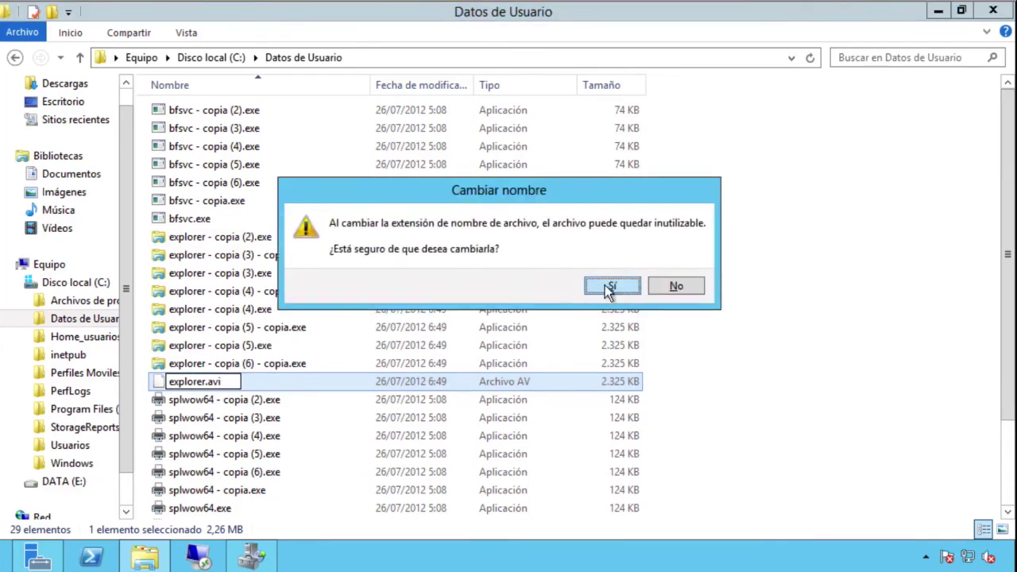
pyautogui.click(606, 287)
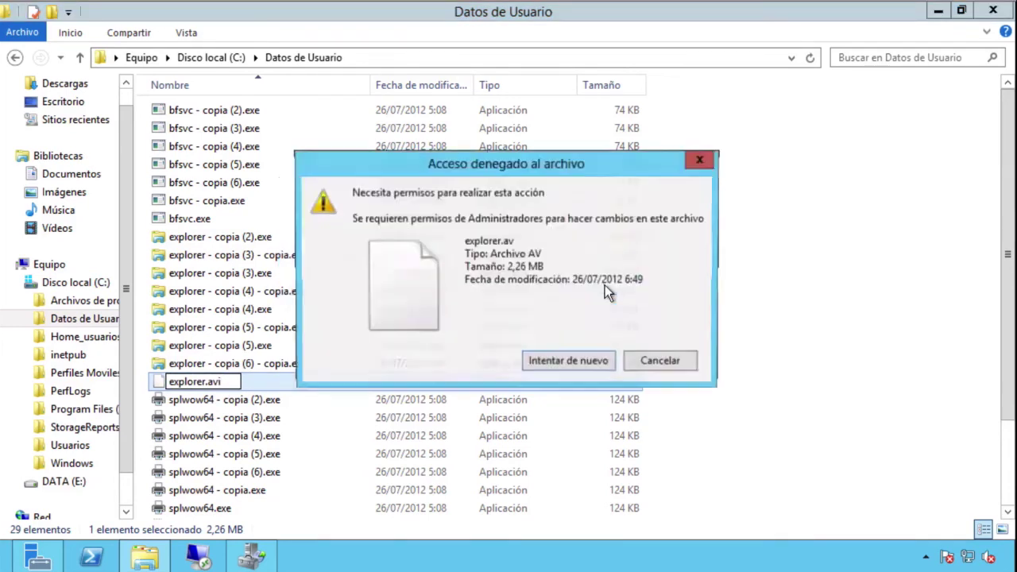
pyautogui.click(573, 363)
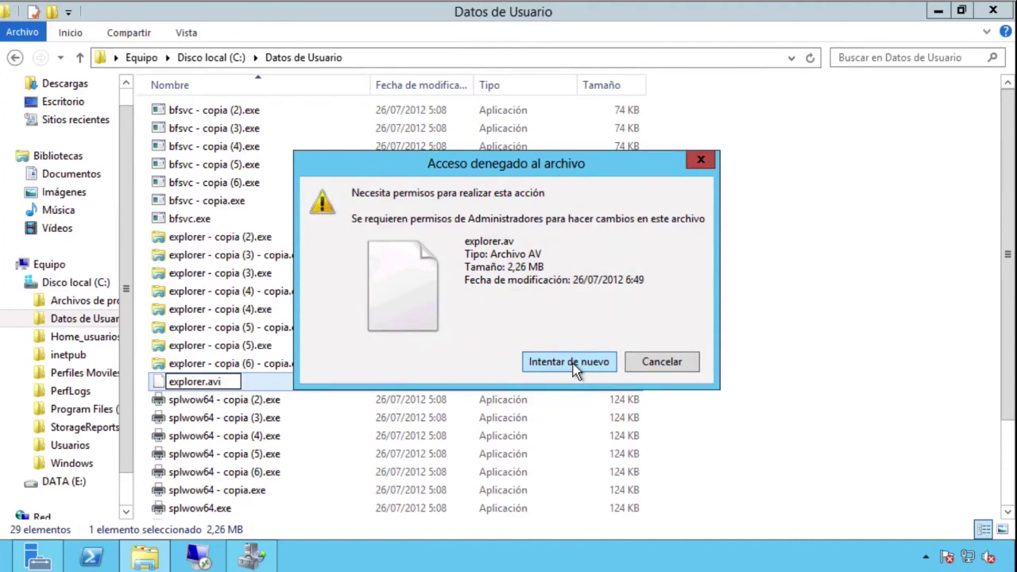
pyautogui.click(672, 367)
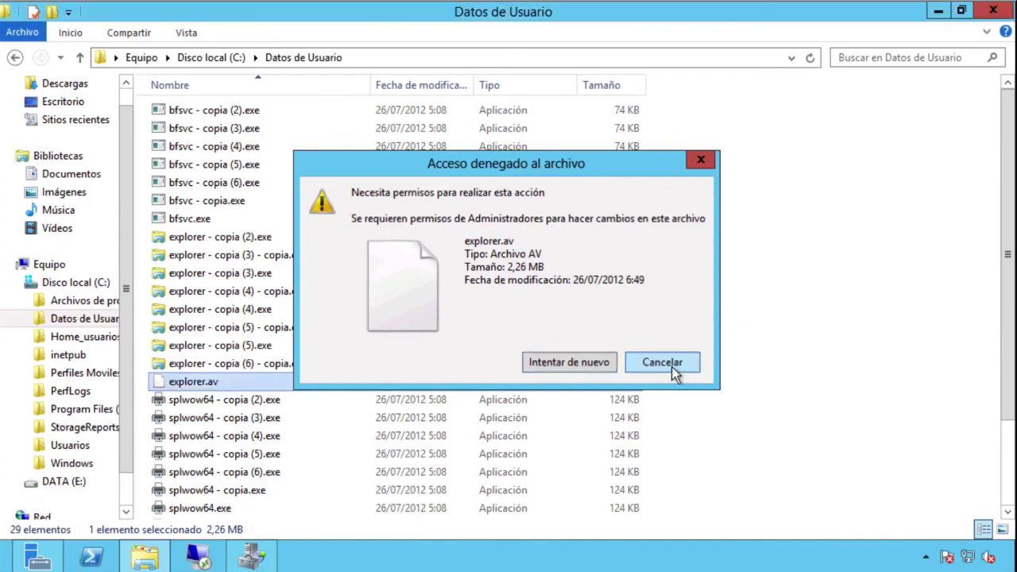
# Rename explorer.av in the Home_usuarios folder as explorer.avii and accept the extension change.
pyautogui.click(67, 340)
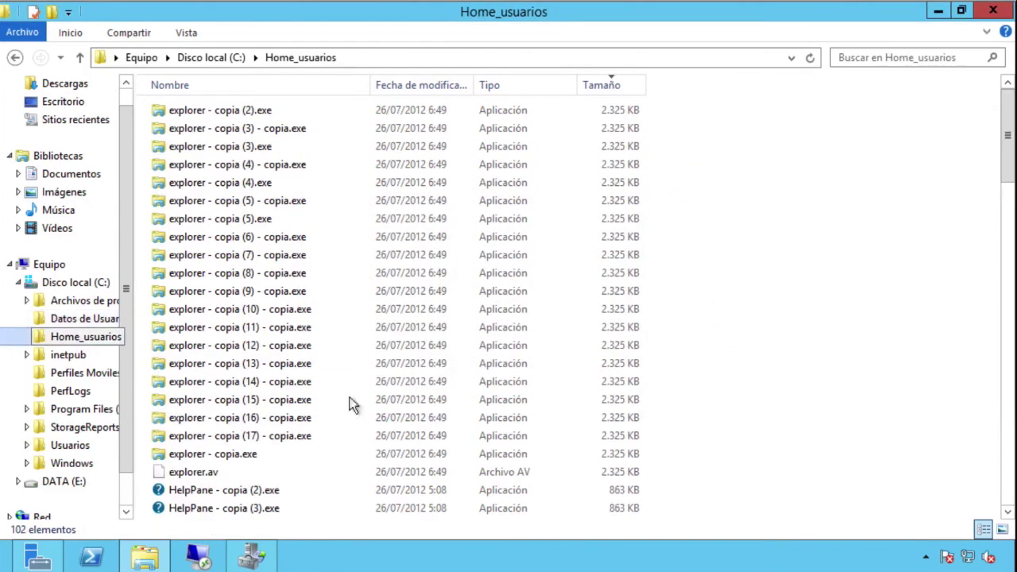
pyautogui.click(218, 475)
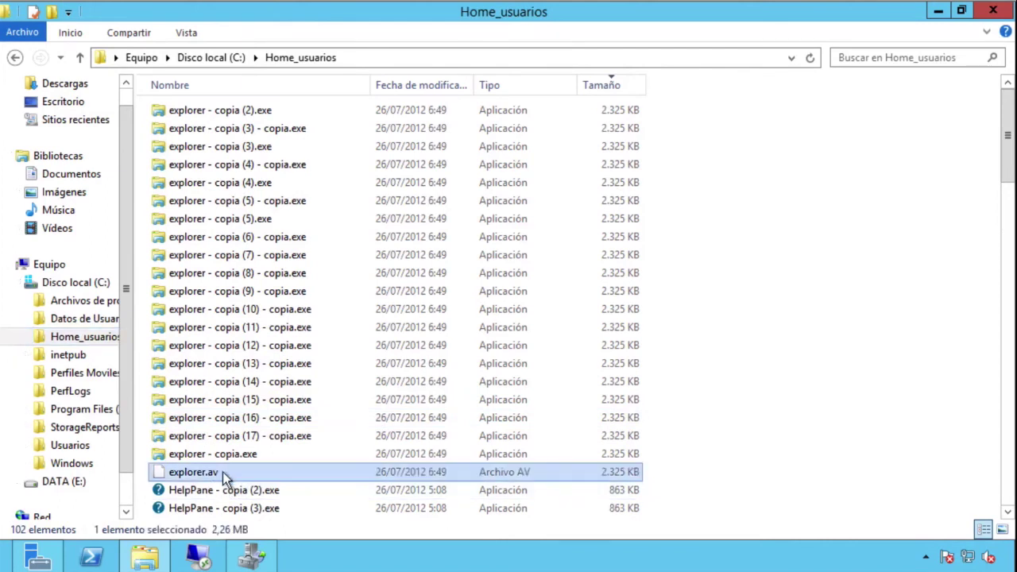
pyautogui.click(224, 472)
pyautogui.write('ii')
pyautogui.press('Return')
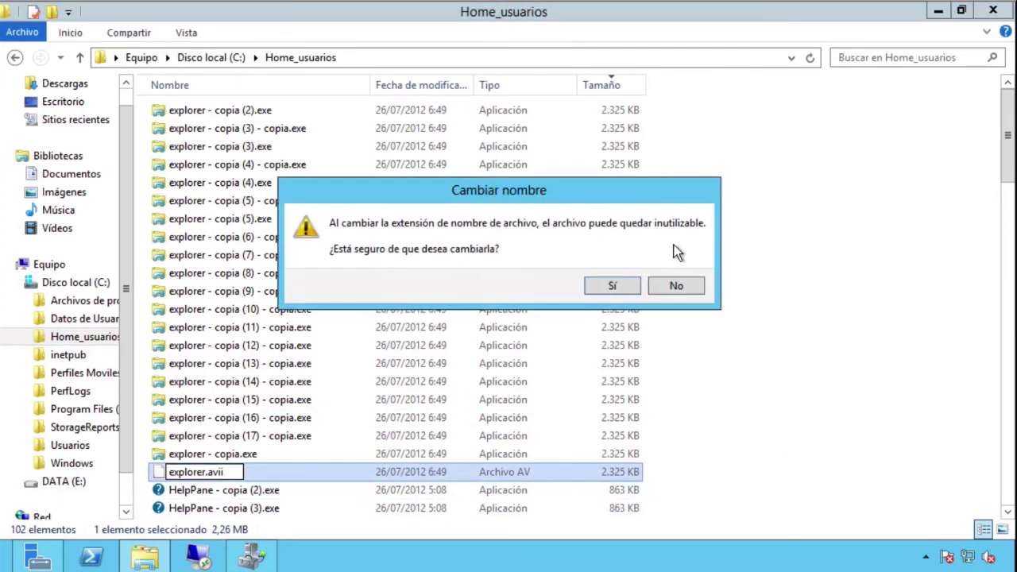
pyautogui.click(614, 286)
# Copy explorer.avii from Home_usuarios into Datos de Usuario and select the pasted file.
pyautogui.rightClick(201, 474)
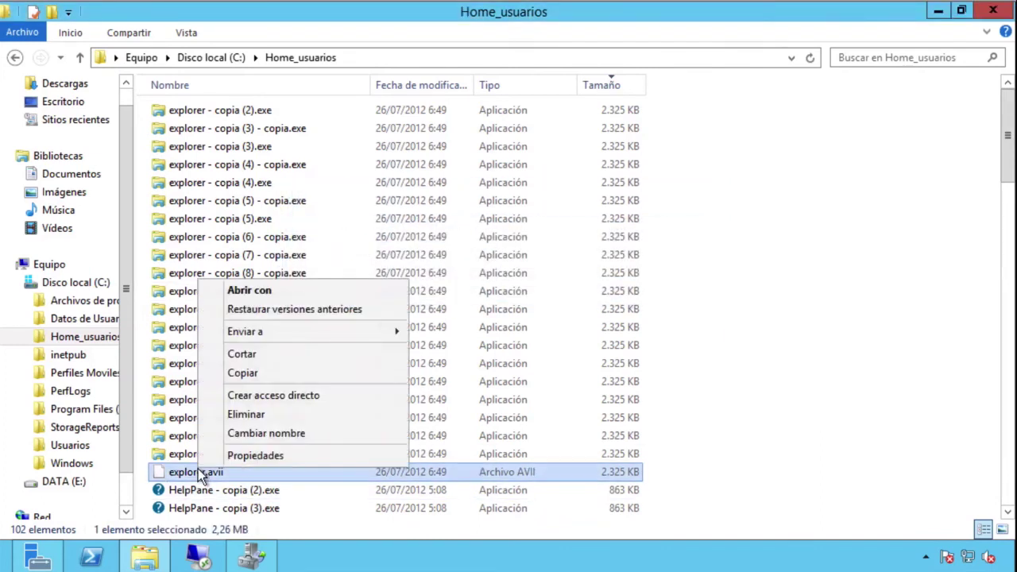
pyautogui.click(242, 374)
pyautogui.click(80, 319)
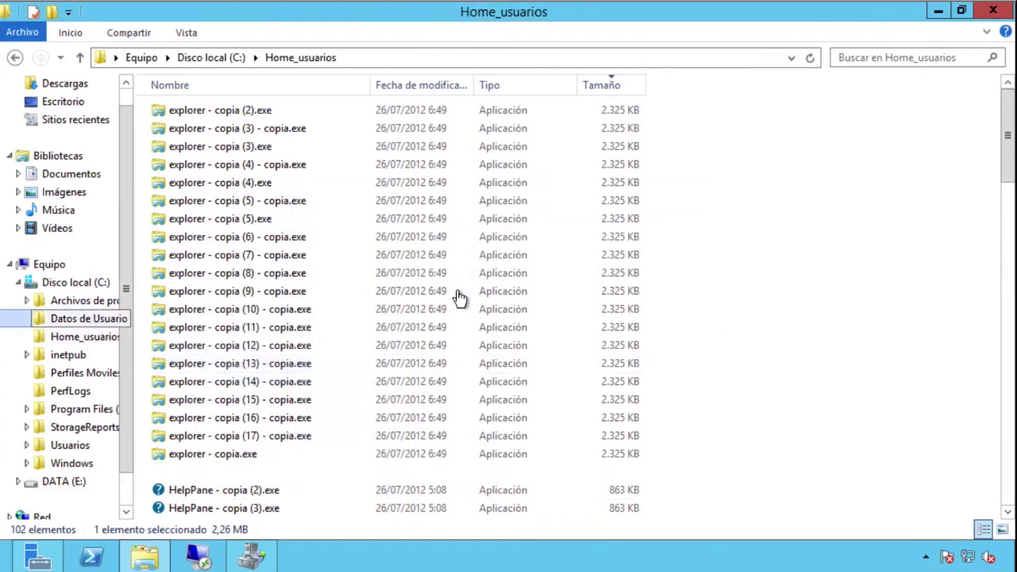
pyautogui.click(45, 336)
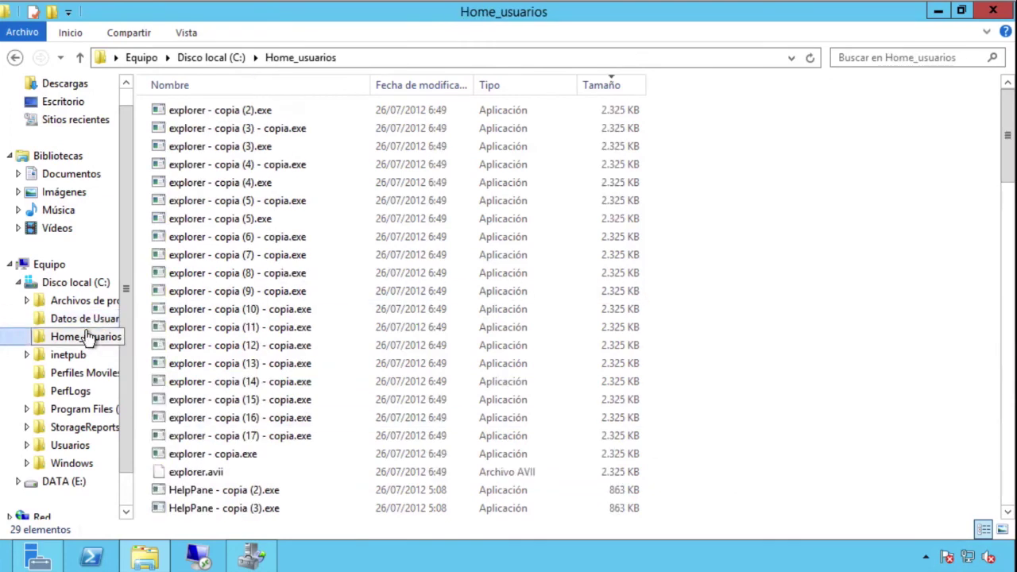
pyautogui.click(50, 320)
pyautogui.rightClick(776, 339)
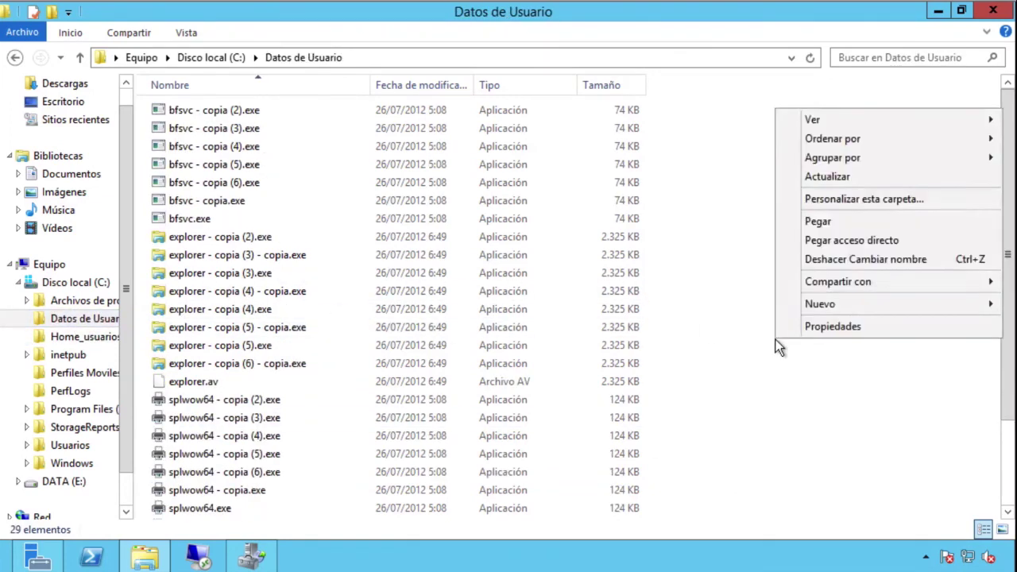
pyautogui.click(832, 228)
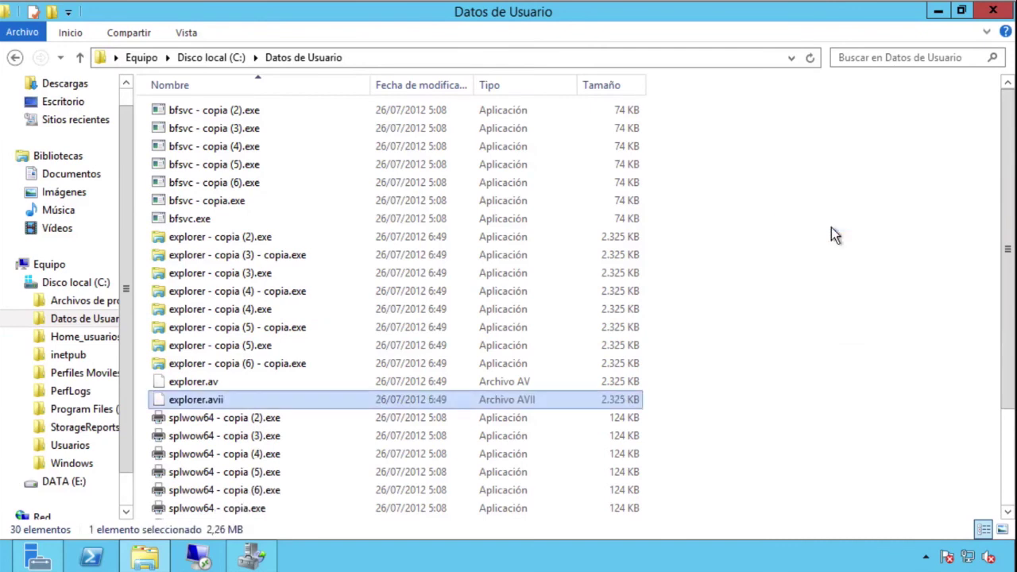
pyautogui.click(190, 419)
pyautogui.click(184, 402)
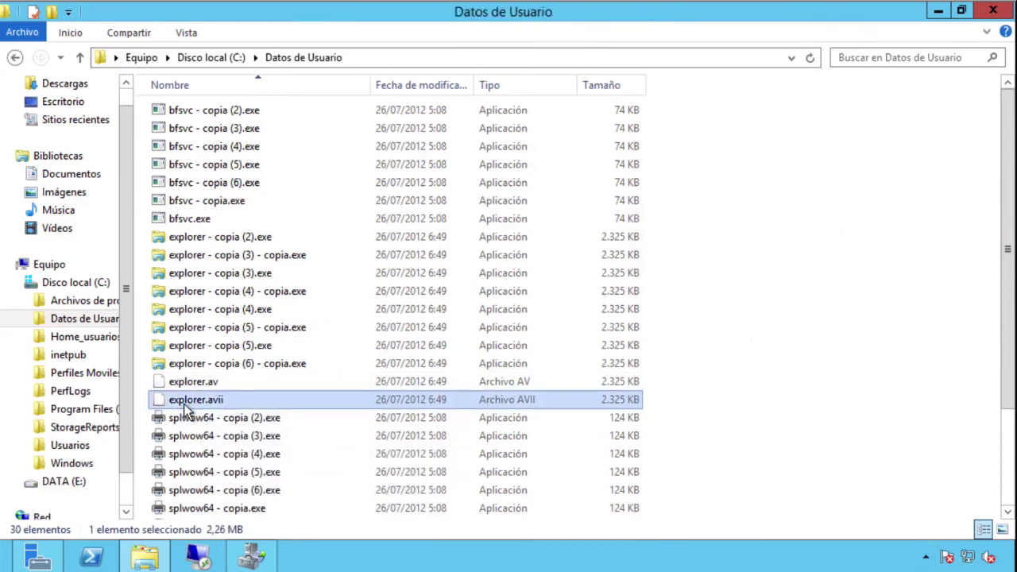